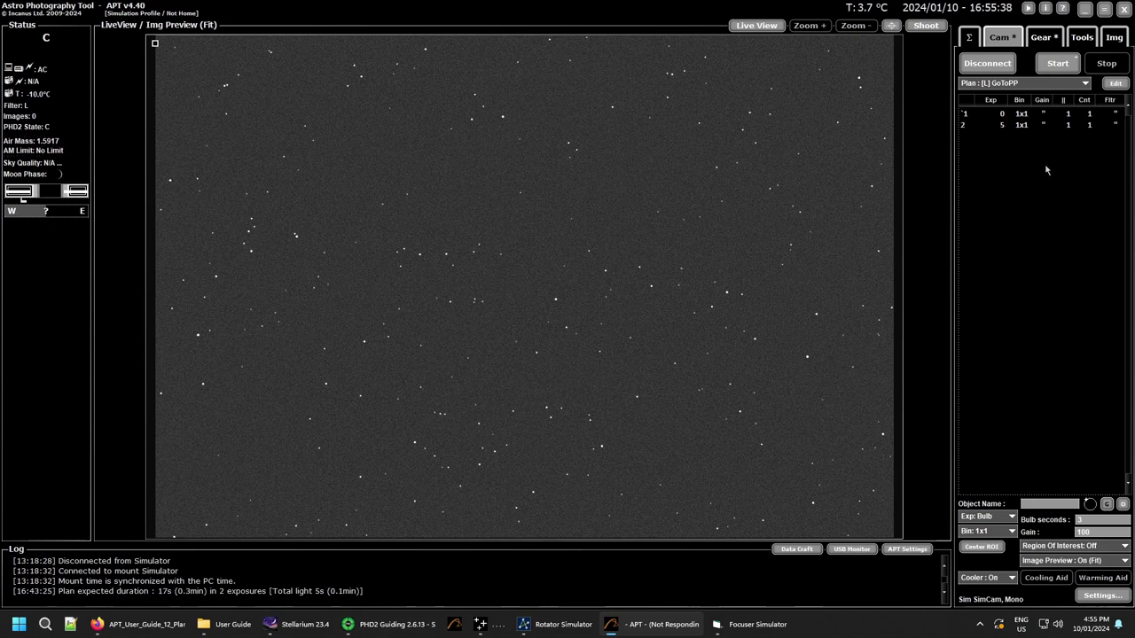
Load the M78 light plan and open it in the Plans Editor
click(1082, 85)
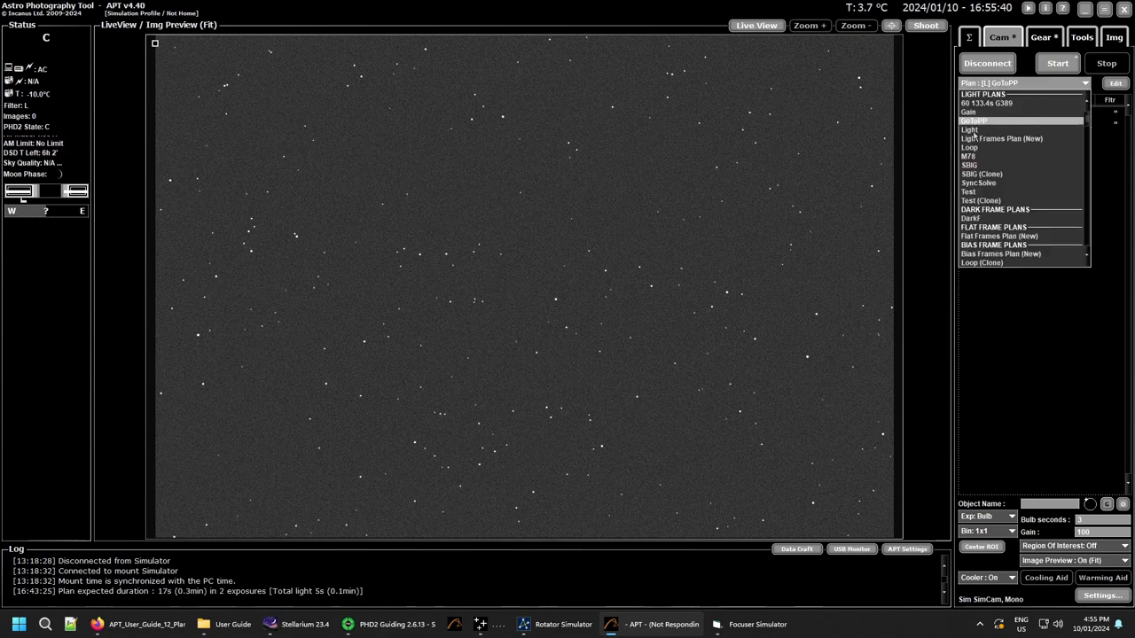
click(971, 156)
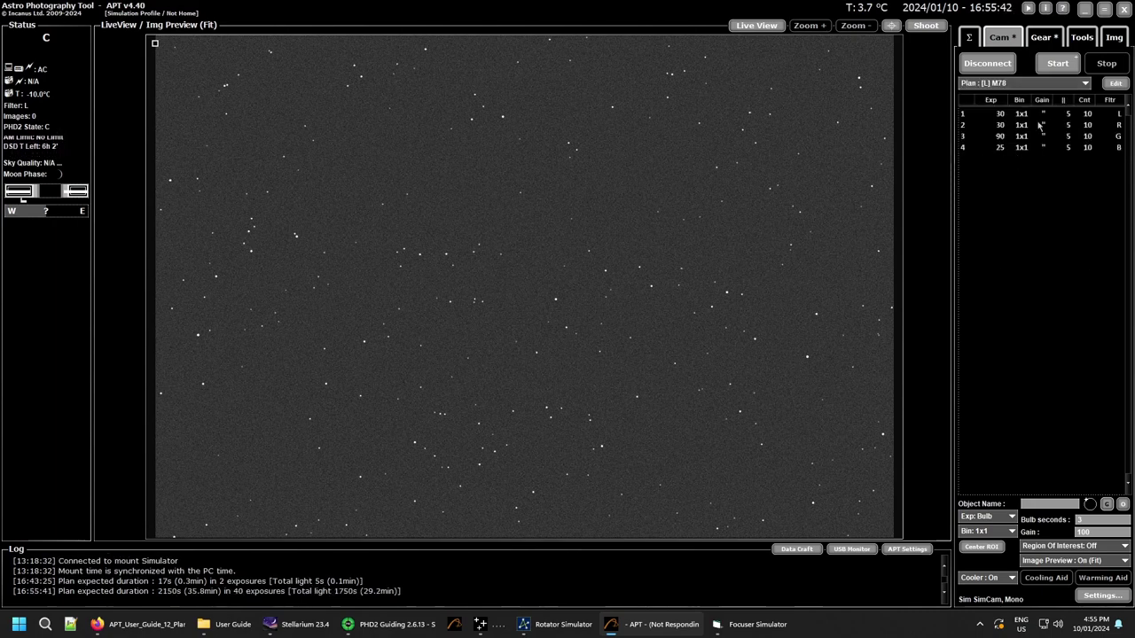
double_click(1029, 214)
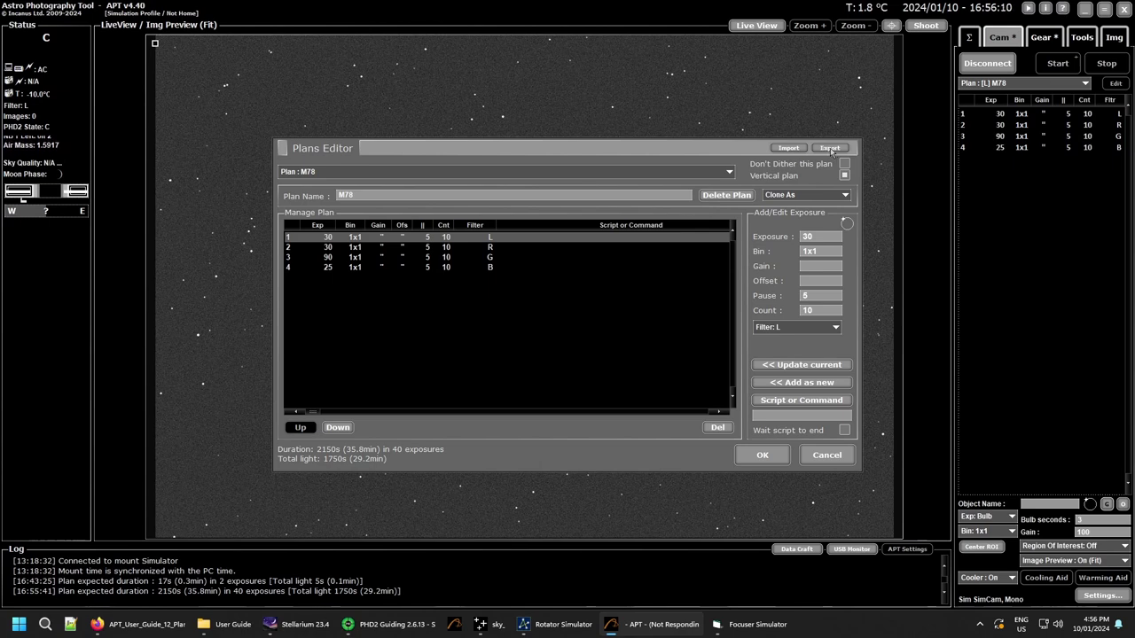
View the plan export options and close them without exporting
click(830, 149)
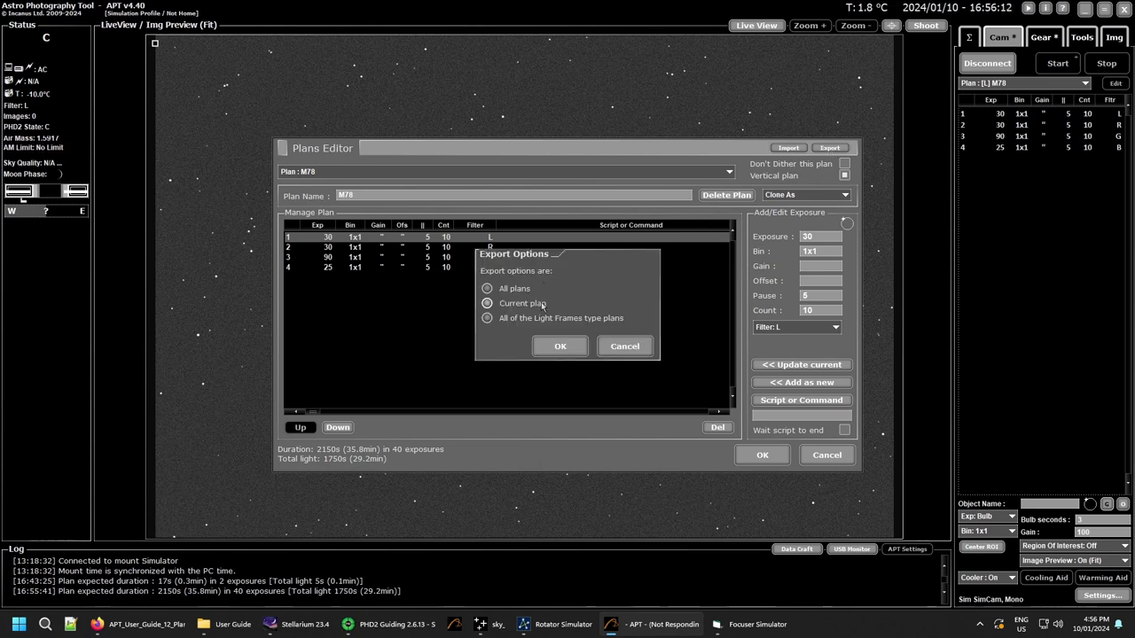
click(625, 349)
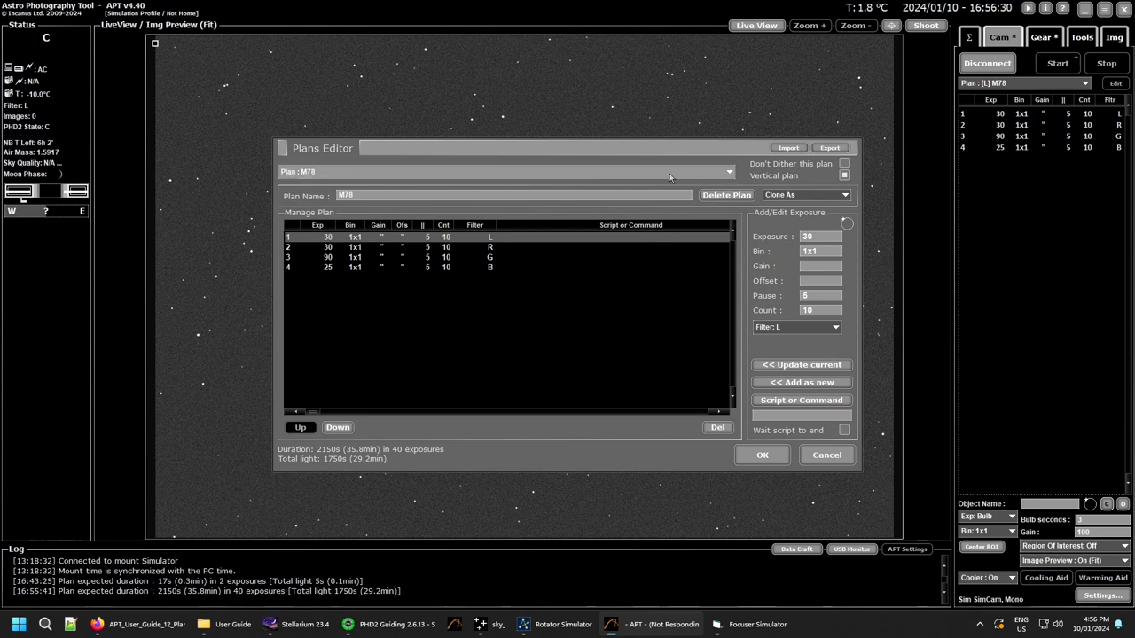
Add a new light frames plan and delete that same plan again
click(730, 174)
scroll(491, 254, up, 3)
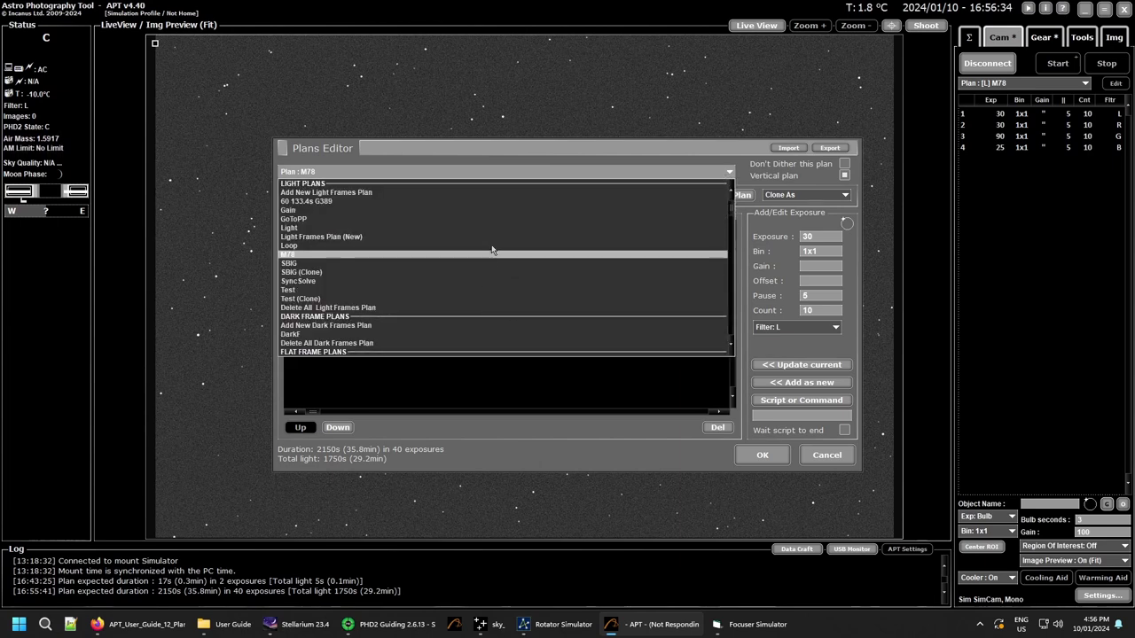
scroll(492, 247, down, 5)
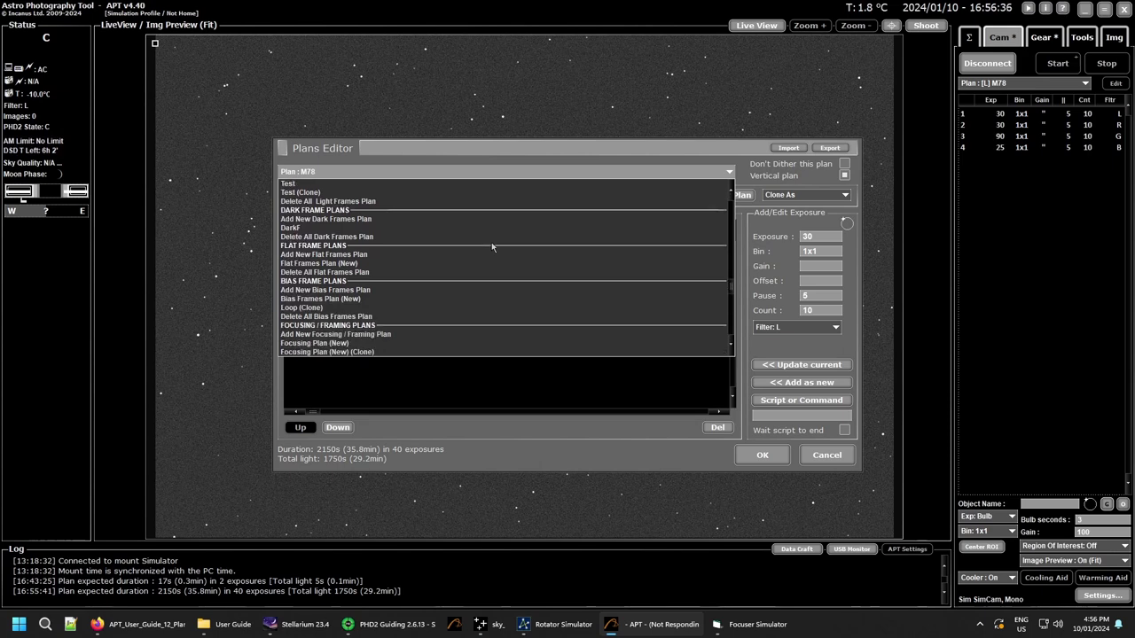
scroll(490, 242, up, 5)
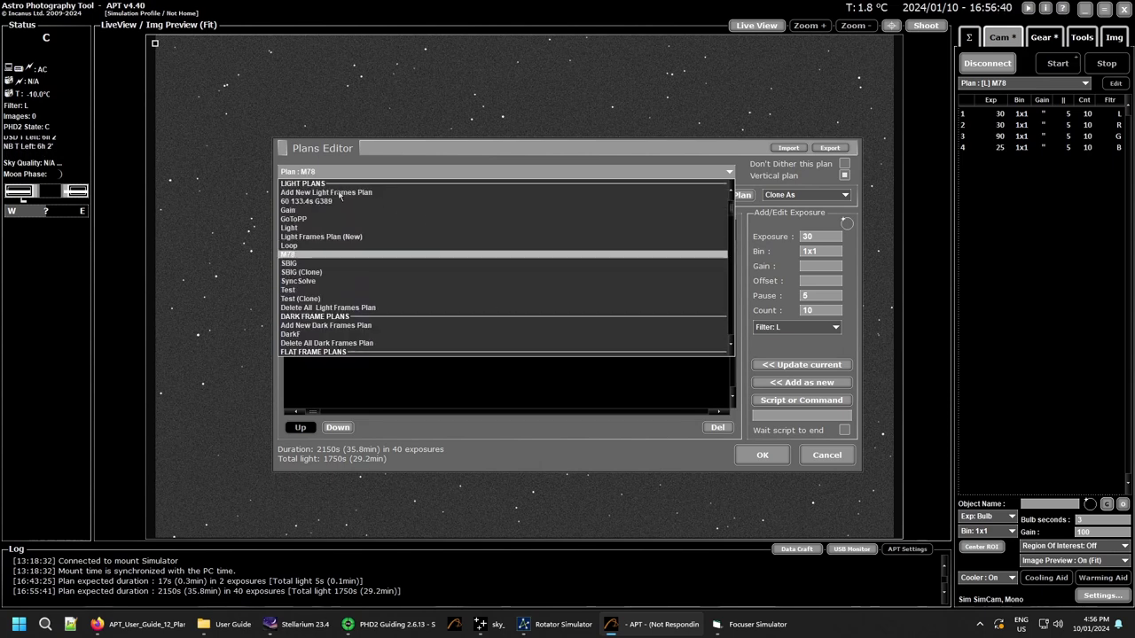
click(354, 193)
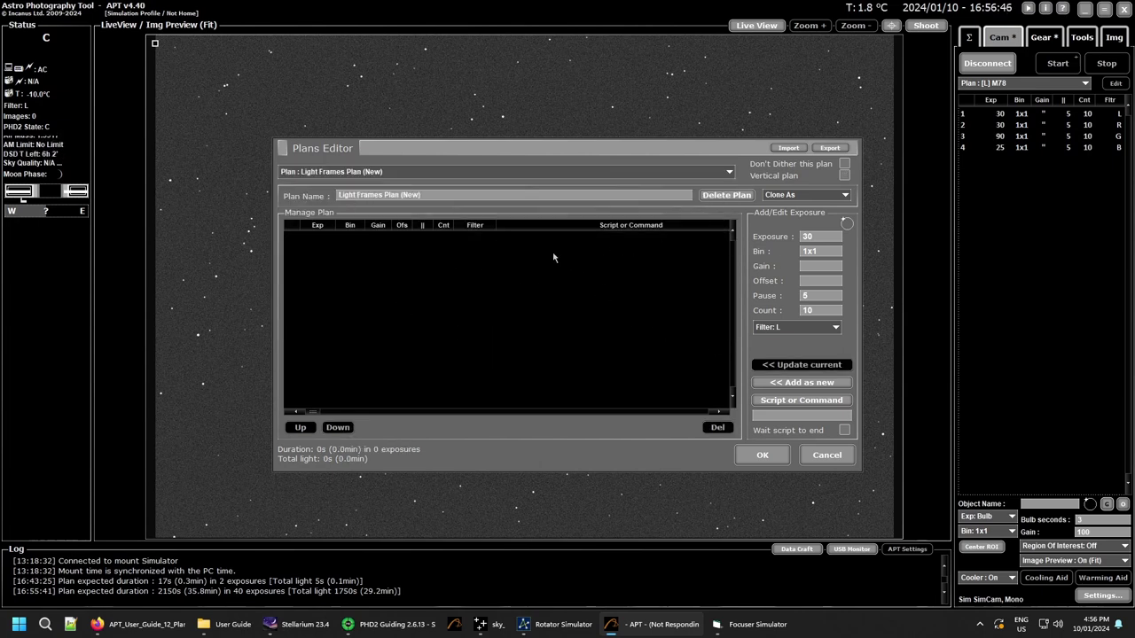
drag(432, 199, 306, 196)
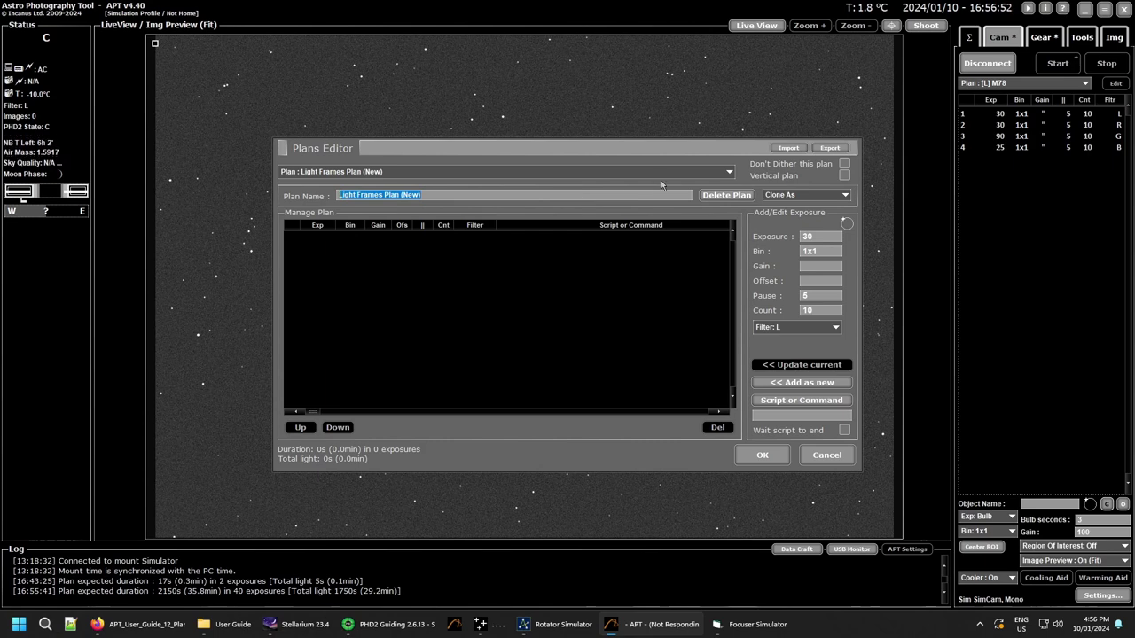
click(721, 196)
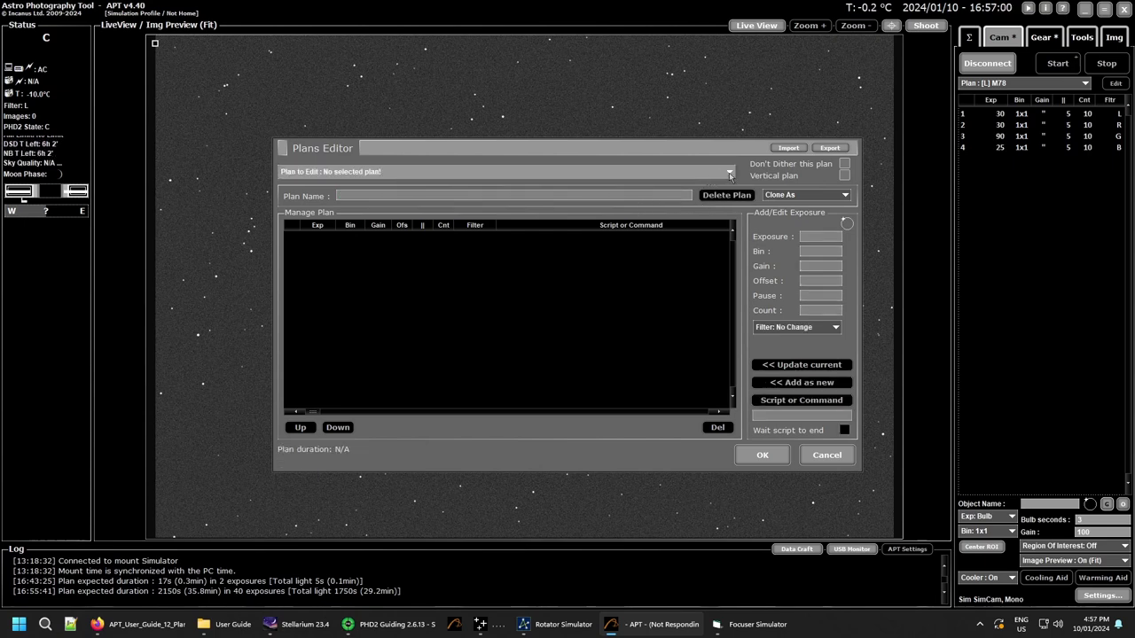
Delete all mixed frame plans, accepting both confirmations, and review the list of remaining plans
click(729, 173)
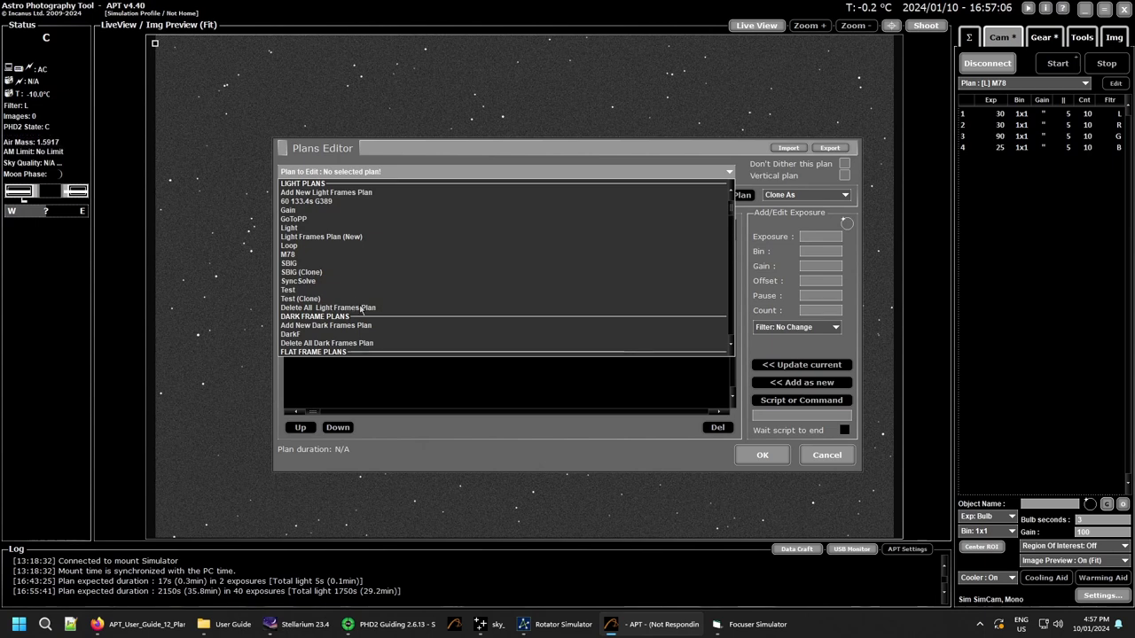
scroll(361, 310, down, 6)
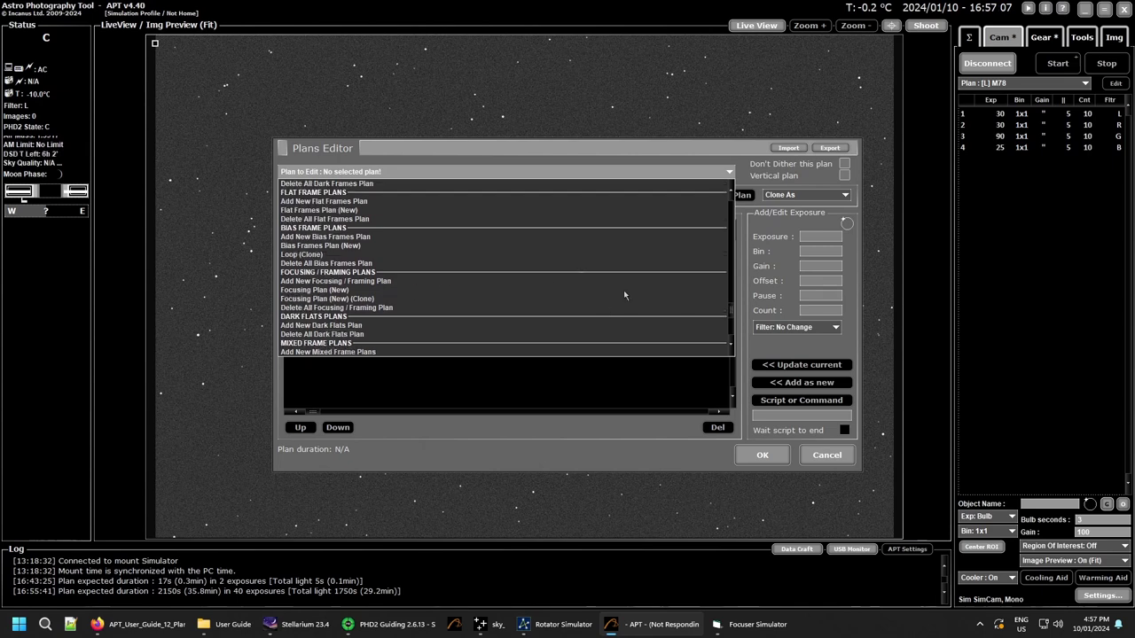
scroll(733, 317, down, 3)
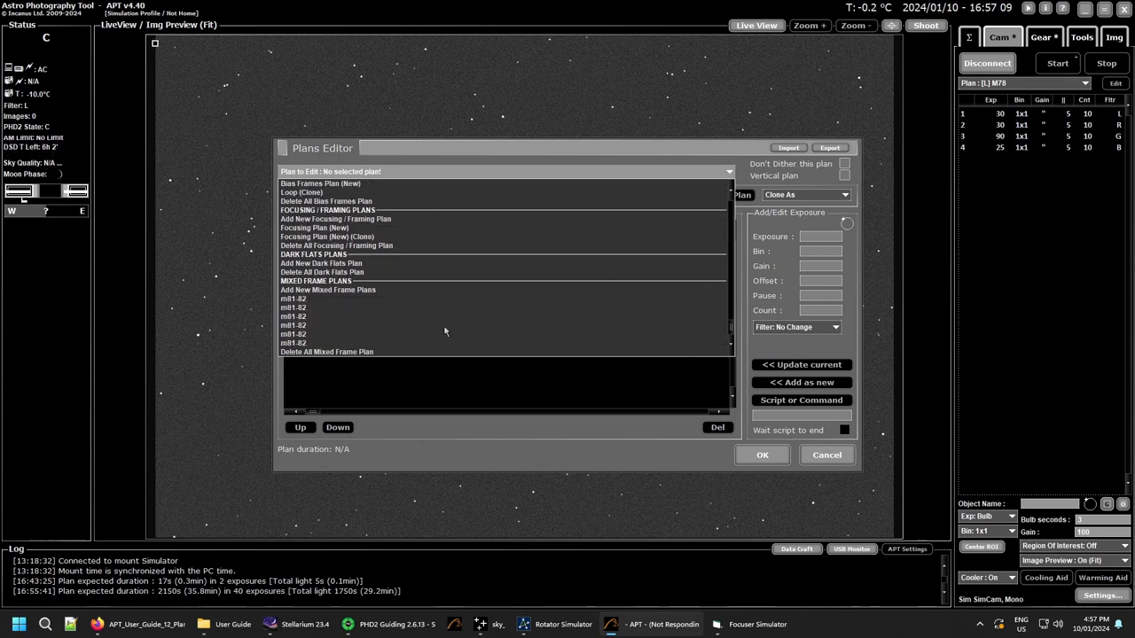
click(321, 354)
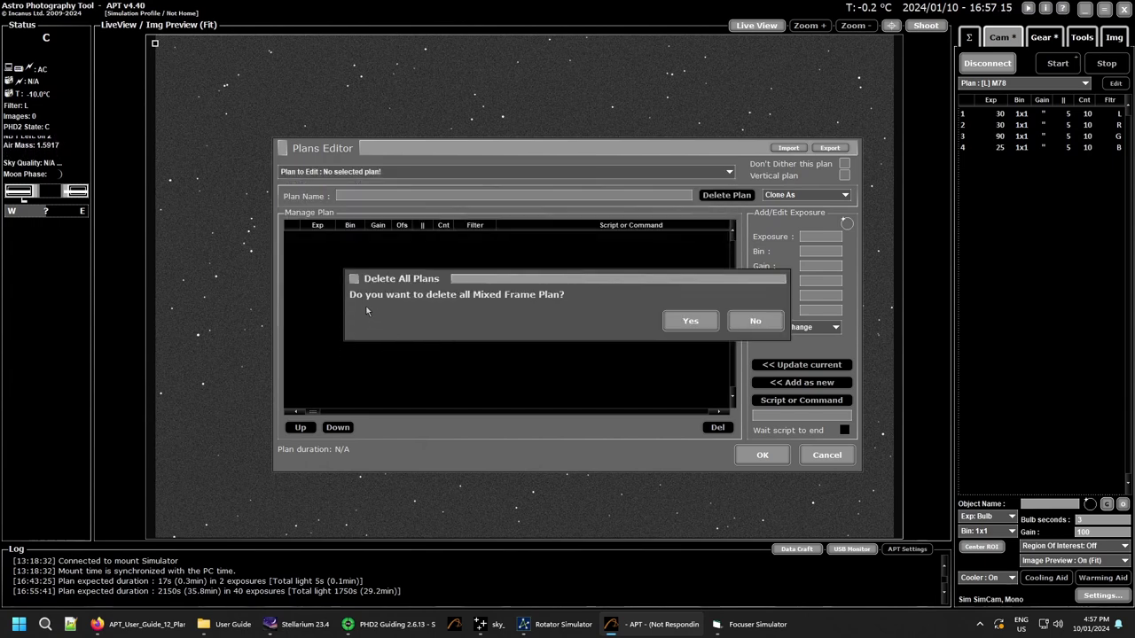
click(691, 325)
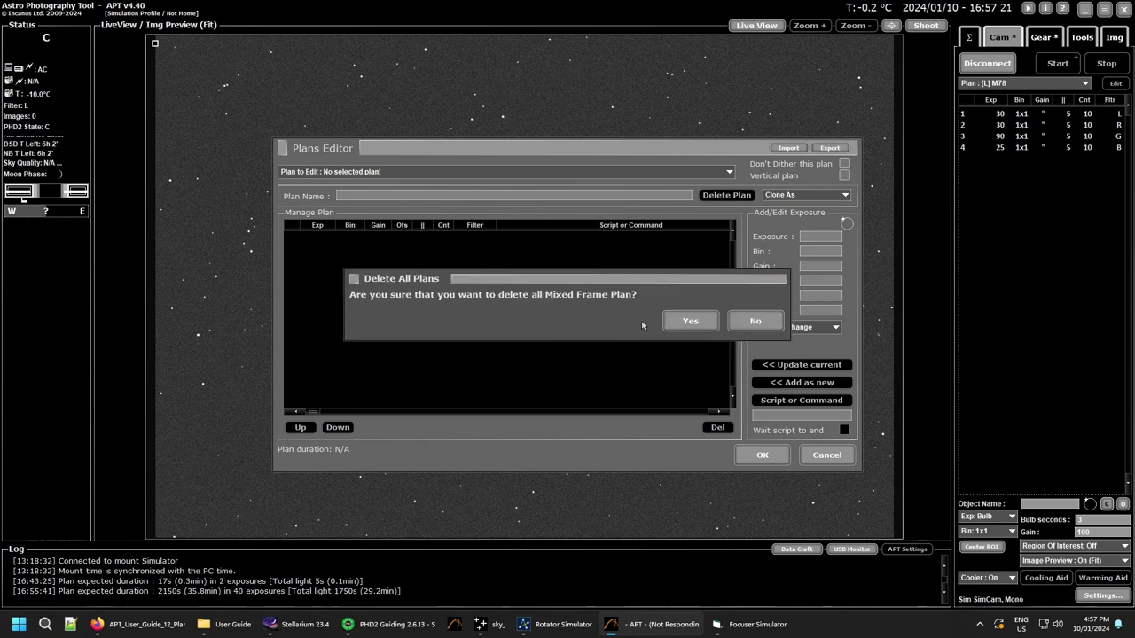
click(690, 321)
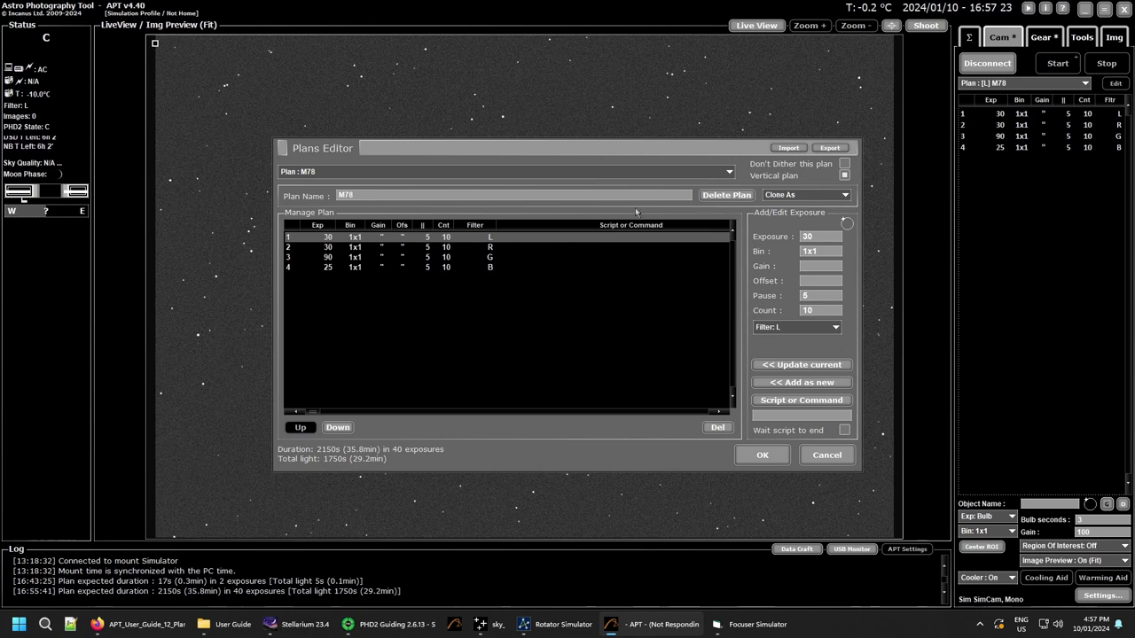
click(683, 172)
scroll(530, 324, down, 5)
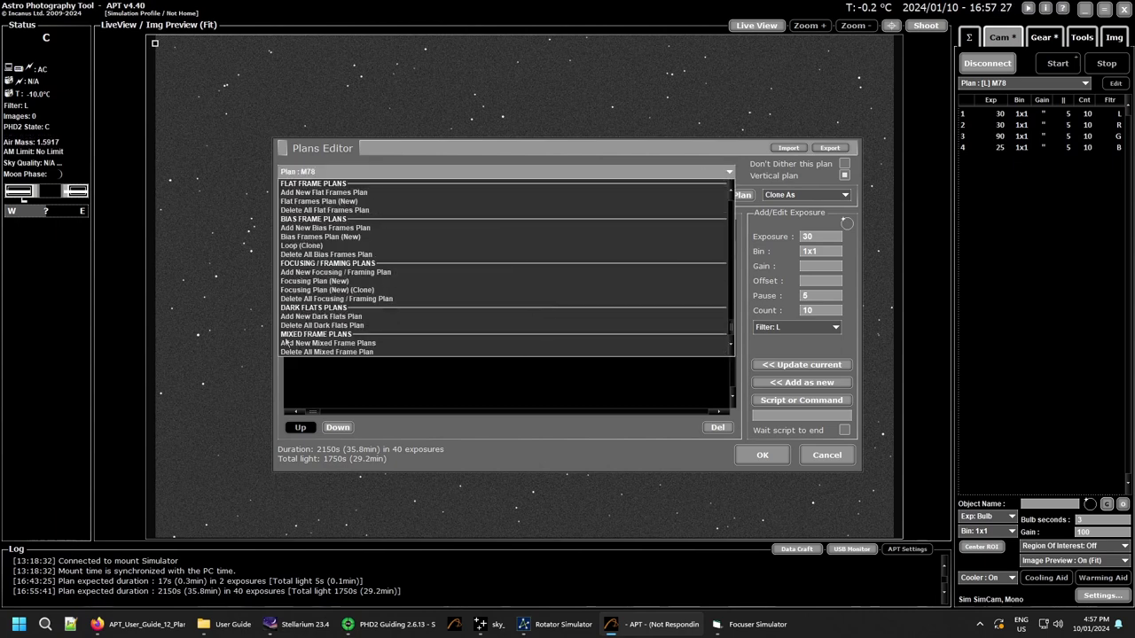
scroll(476, 298, up, 3)
scroll(477, 301, up, 4)
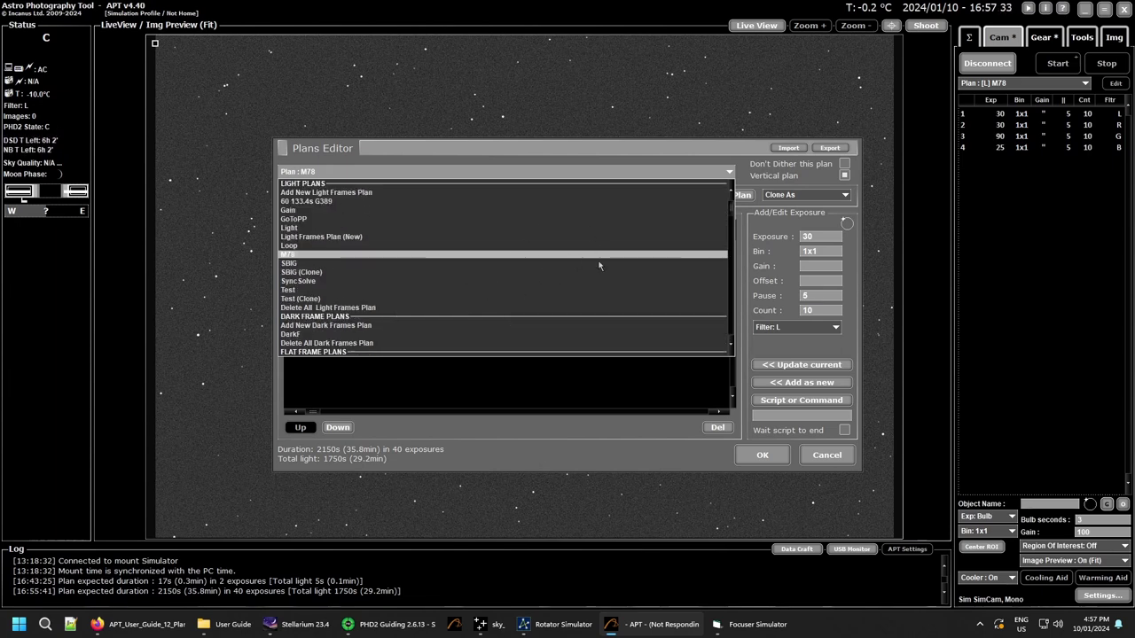
click(692, 157)
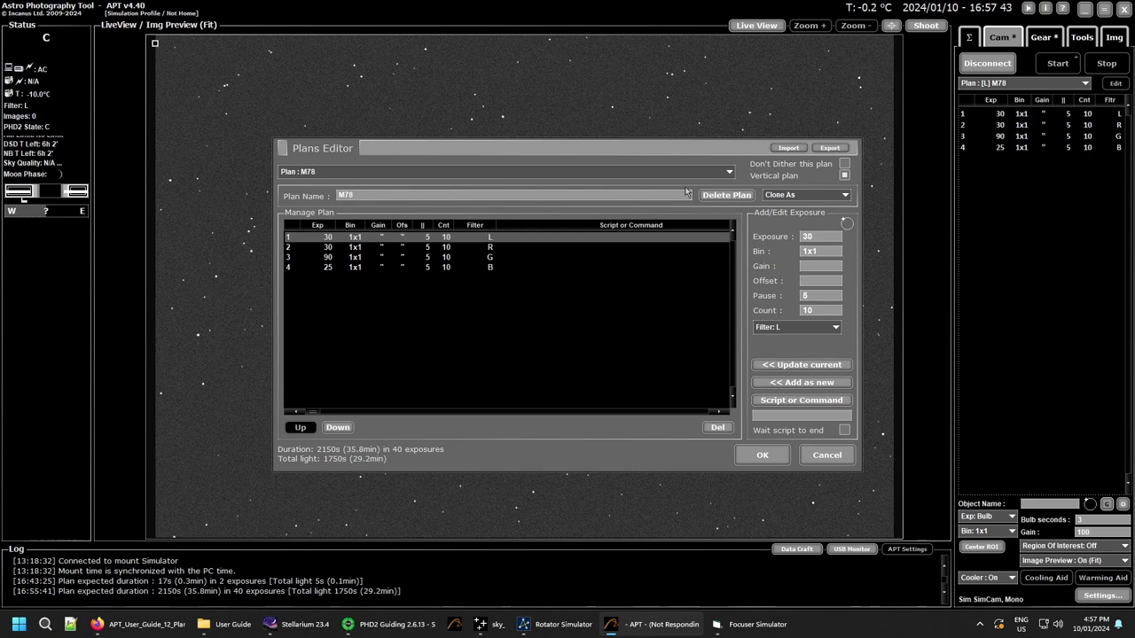
Delete the SBIG (Clone) light plan
click(710, 175)
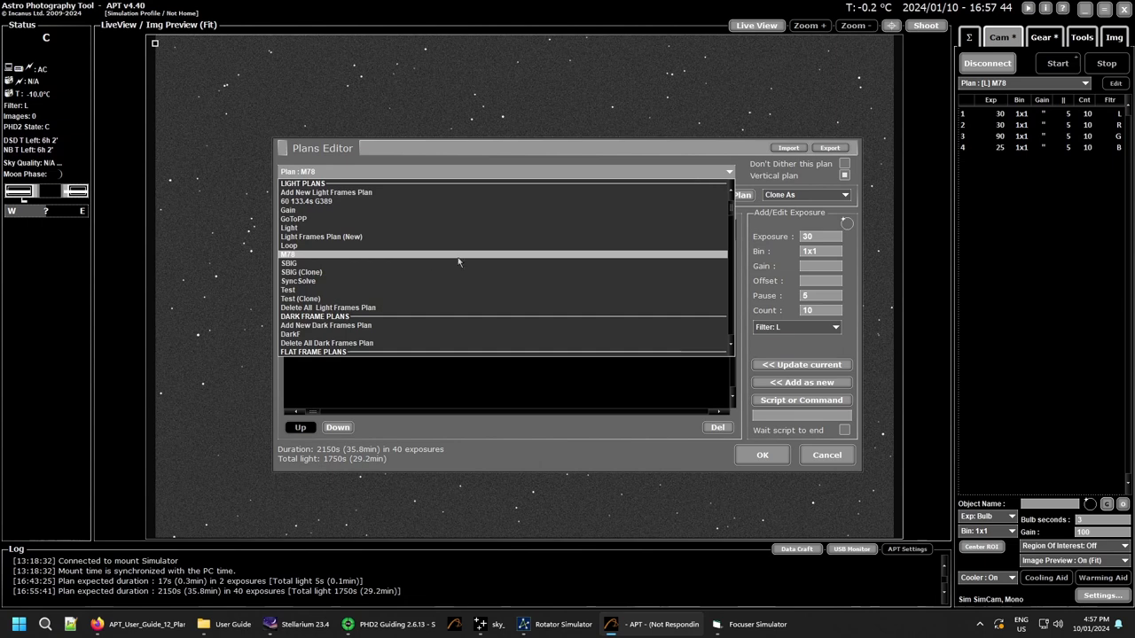
click(308, 272)
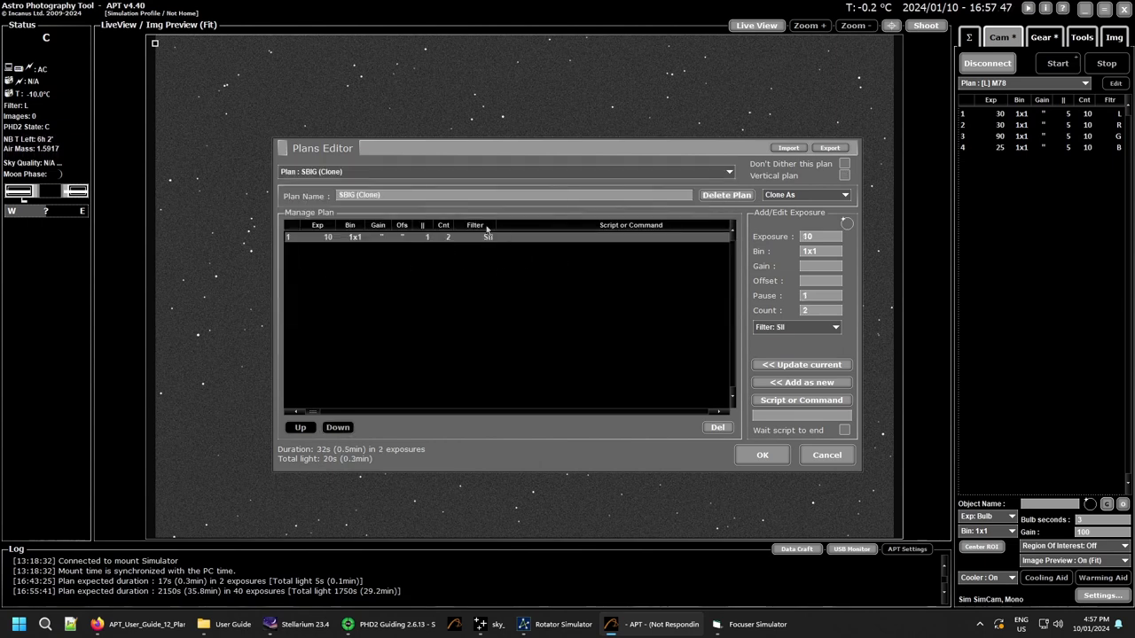
click(720, 199)
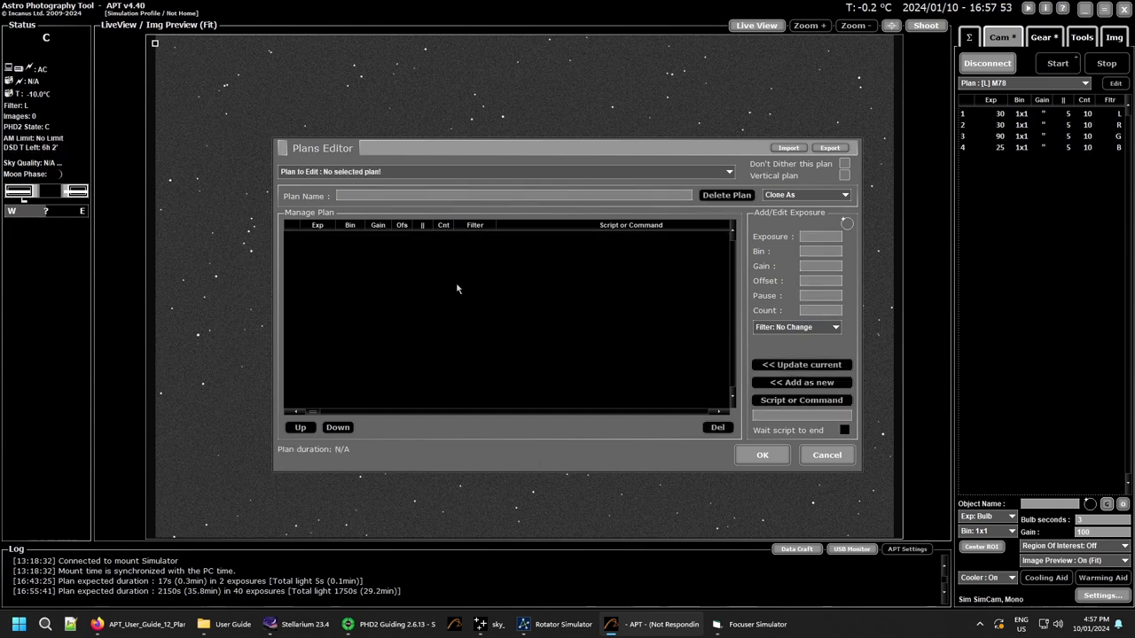
Rename the M78 light plan to "M78 LRGB" and check its name in the plan list
click(723, 173)
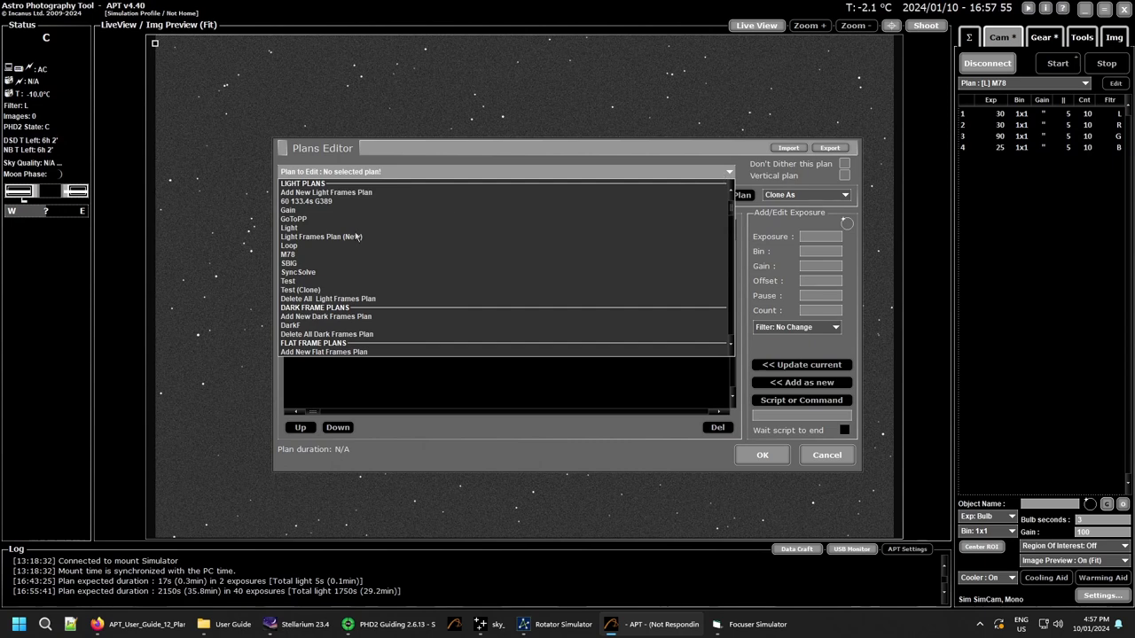
click(288, 255)
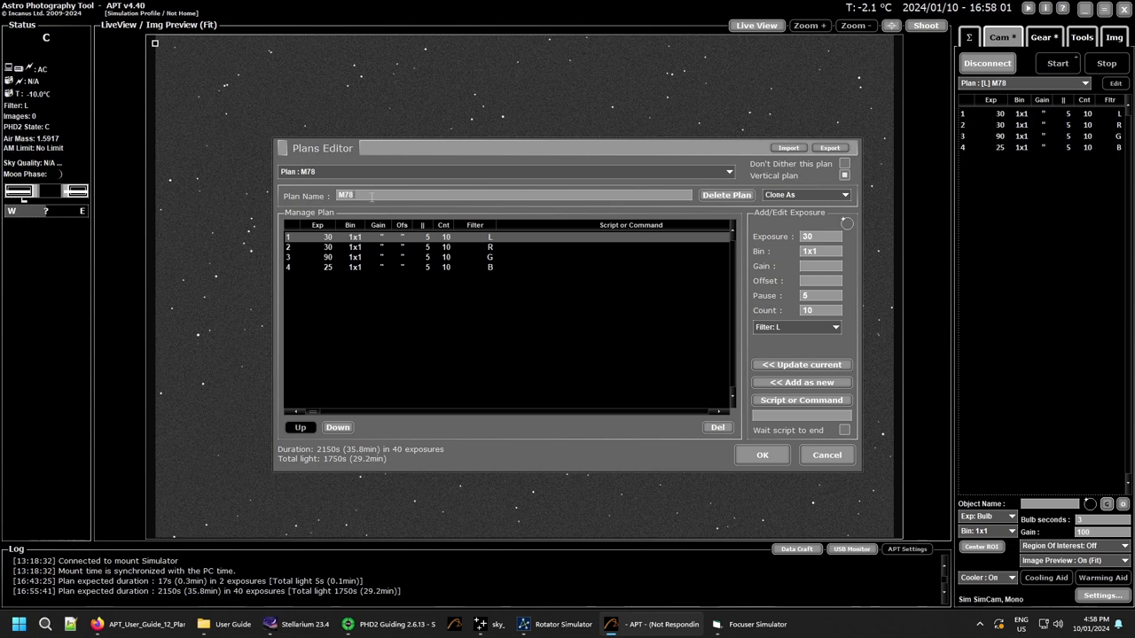
text(GB)
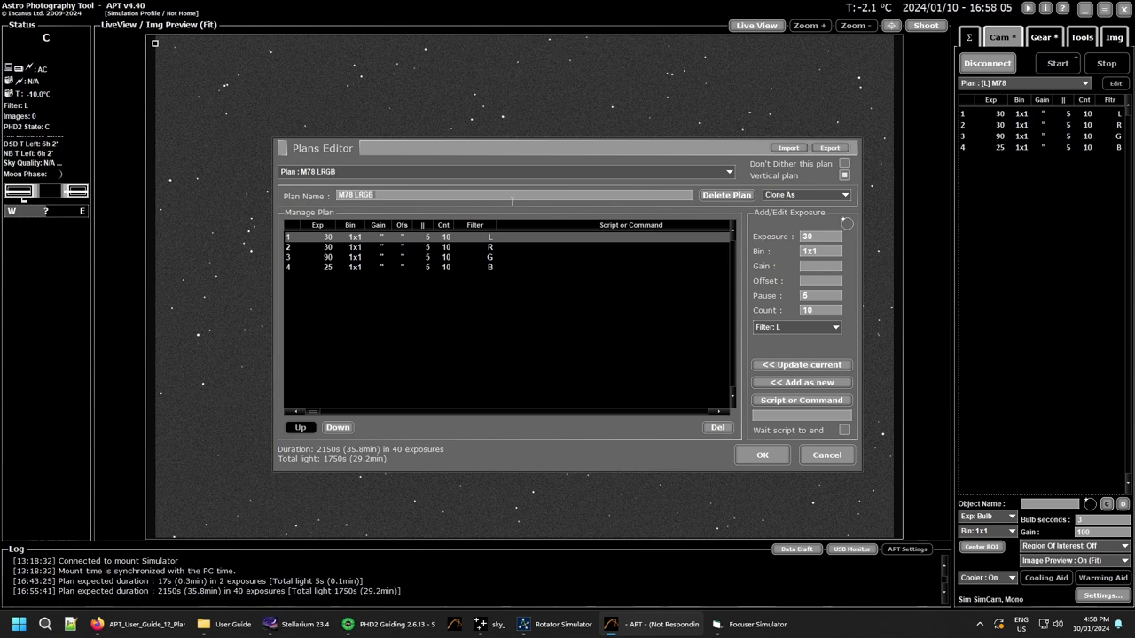
click(638, 174)
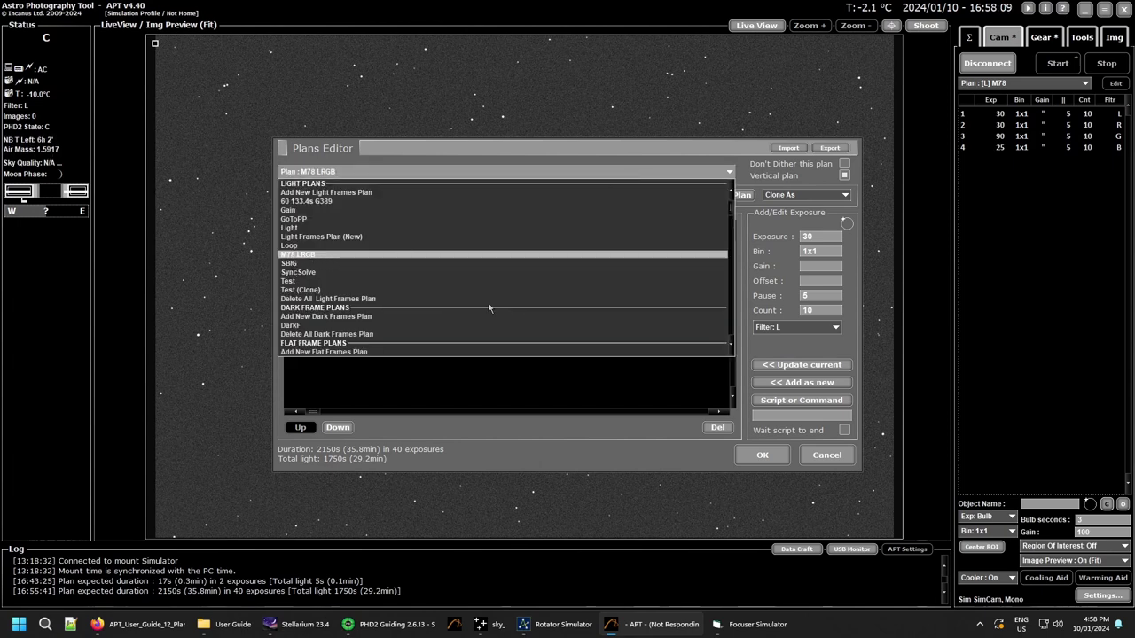
click(635, 170)
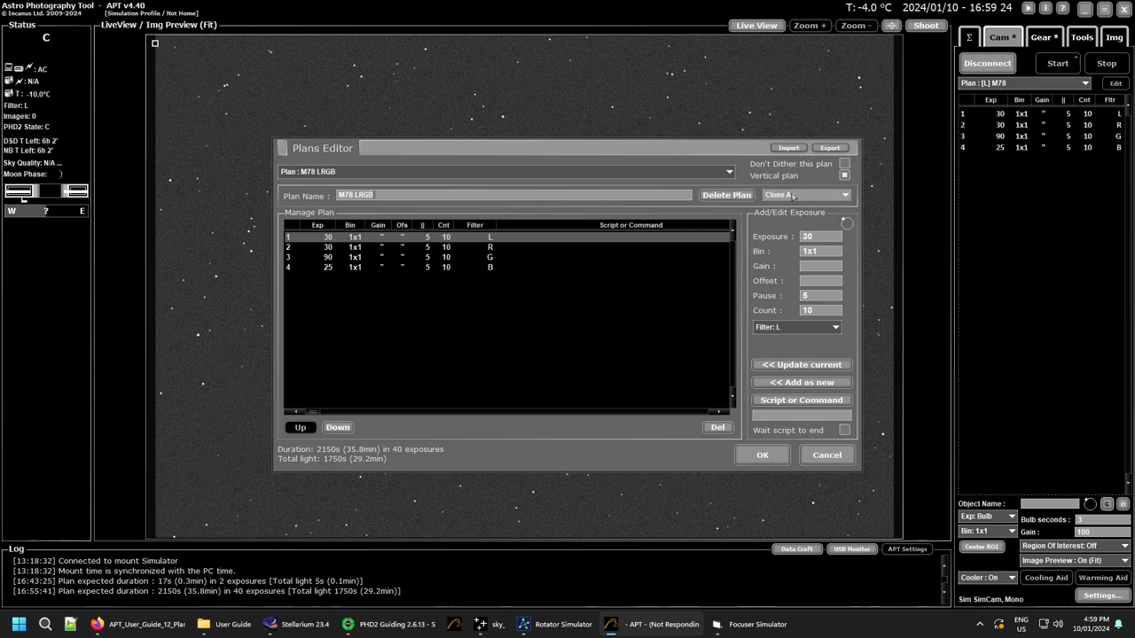
Clone the M78 LRGB plan as a dark frame plan, check it in the plan list, and delete the clone
click(846, 197)
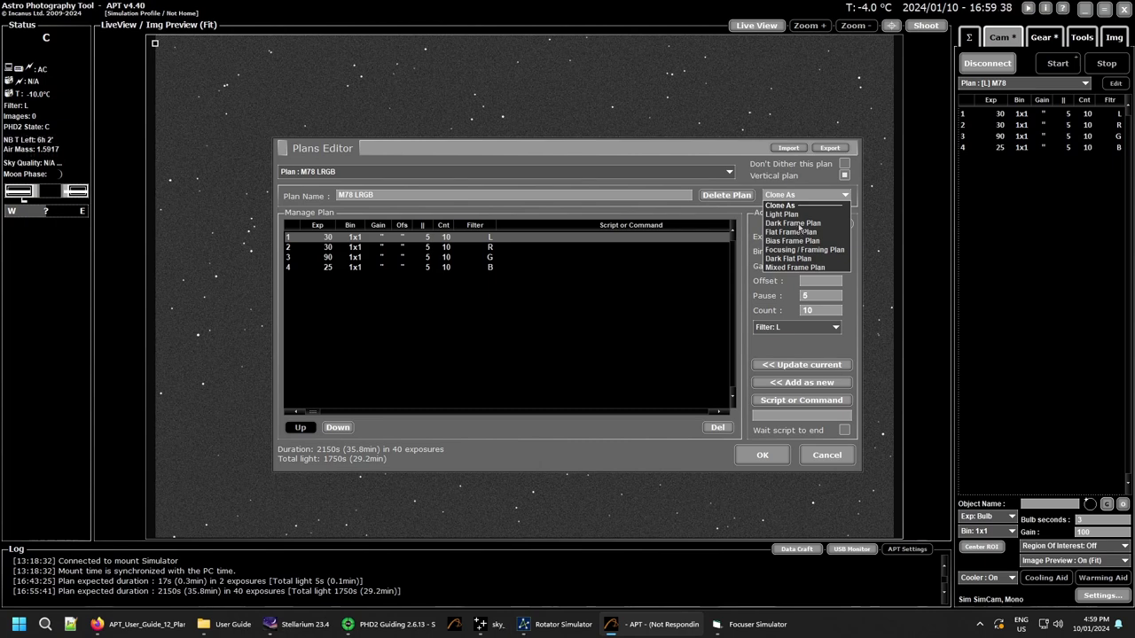
click(798, 223)
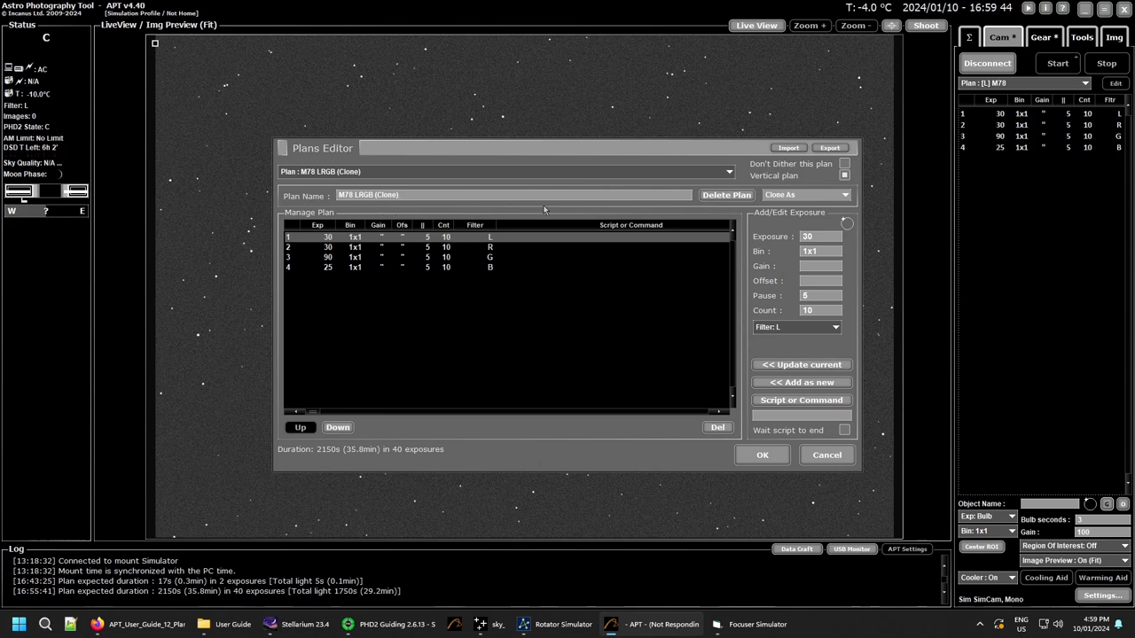
click(727, 175)
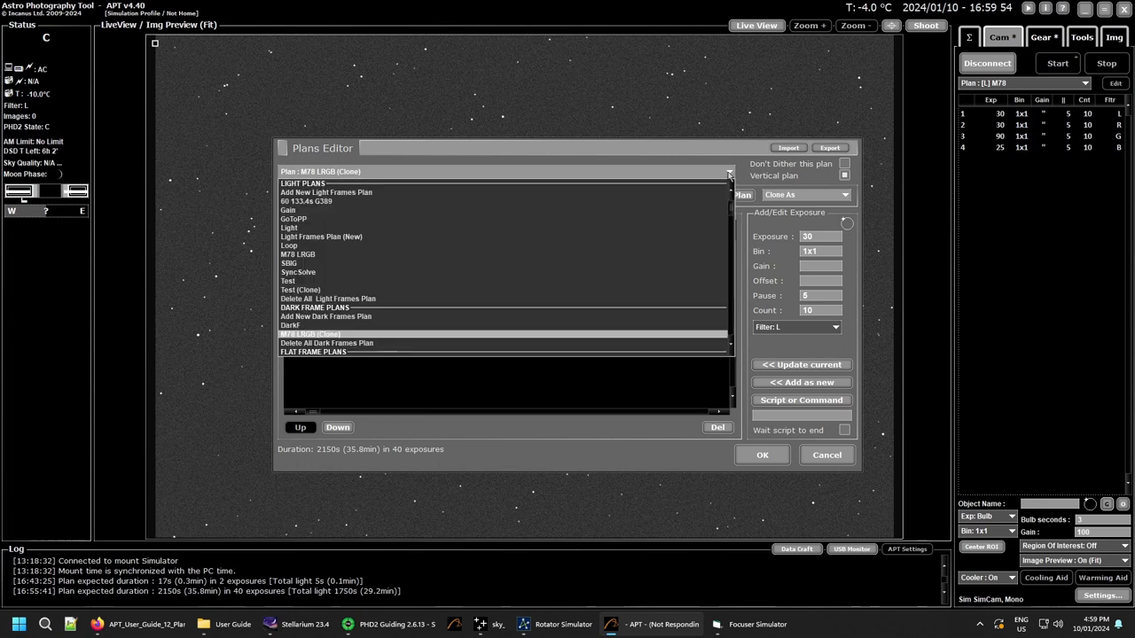
click(685, 335)
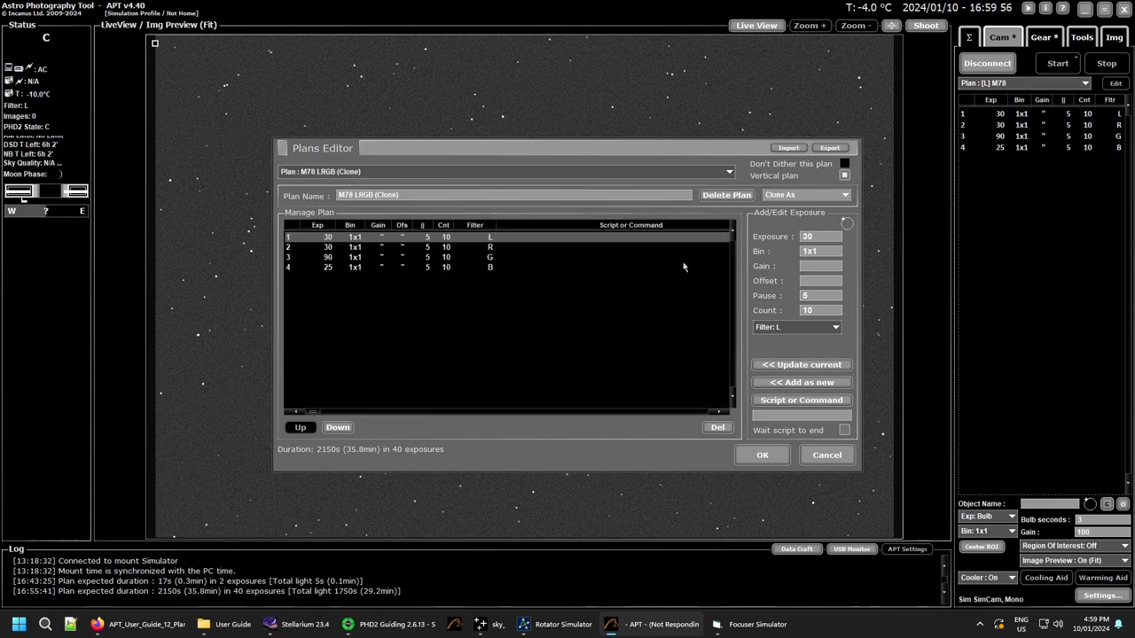
click(723, 195)
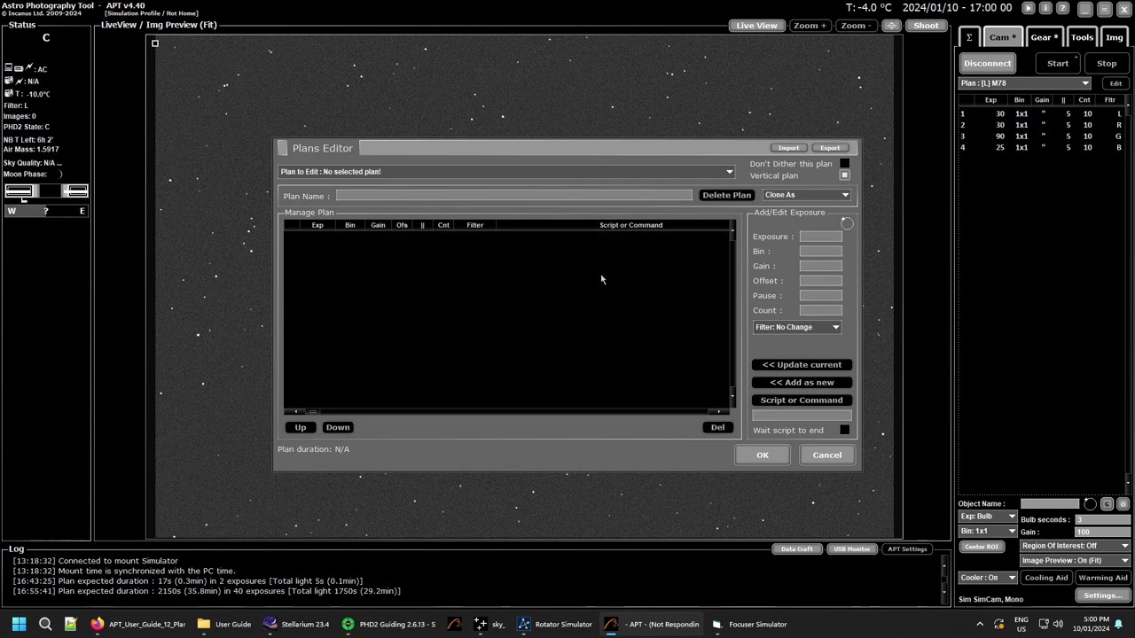
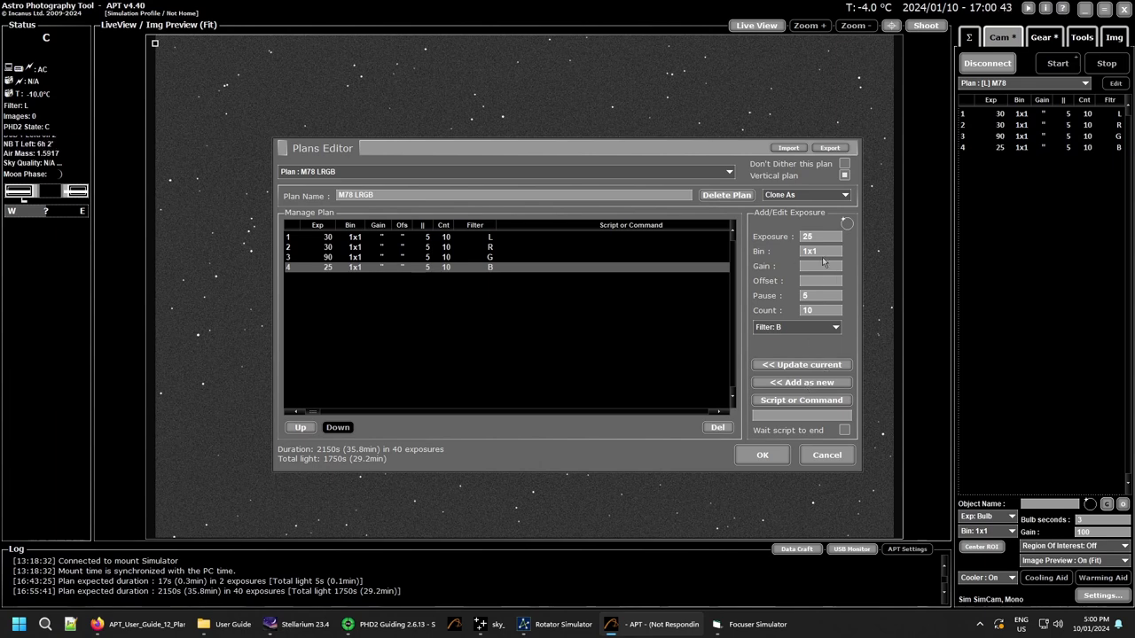
Add a new exposure row to the M78 LRGB plan with exposure 25, bin 1x1, pause 5, count 10 and filter B
click(806, 383)
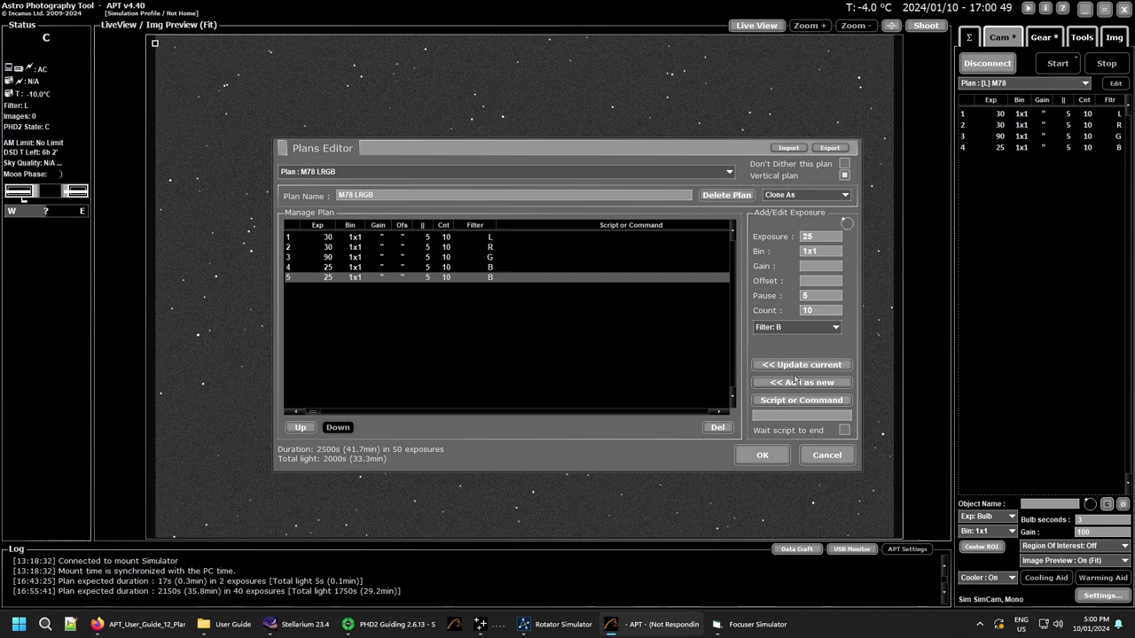
Update the fifth exposure row of the M78 LRGB plan to an exposure of 30 and delete that row
double_click(821, 310)
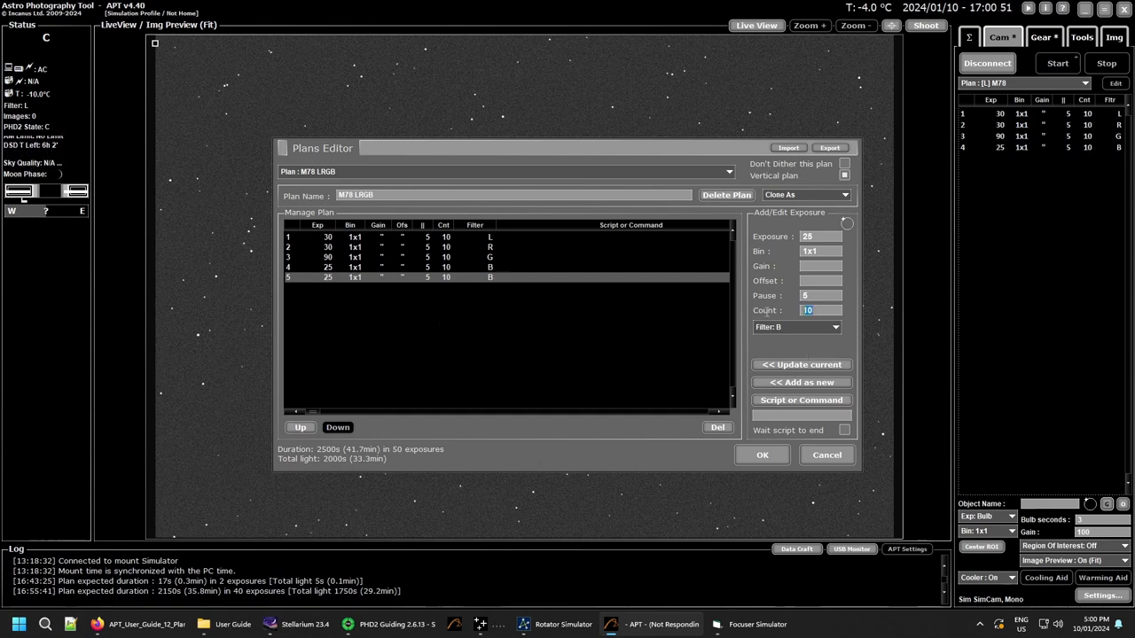
double_click(823, 237)
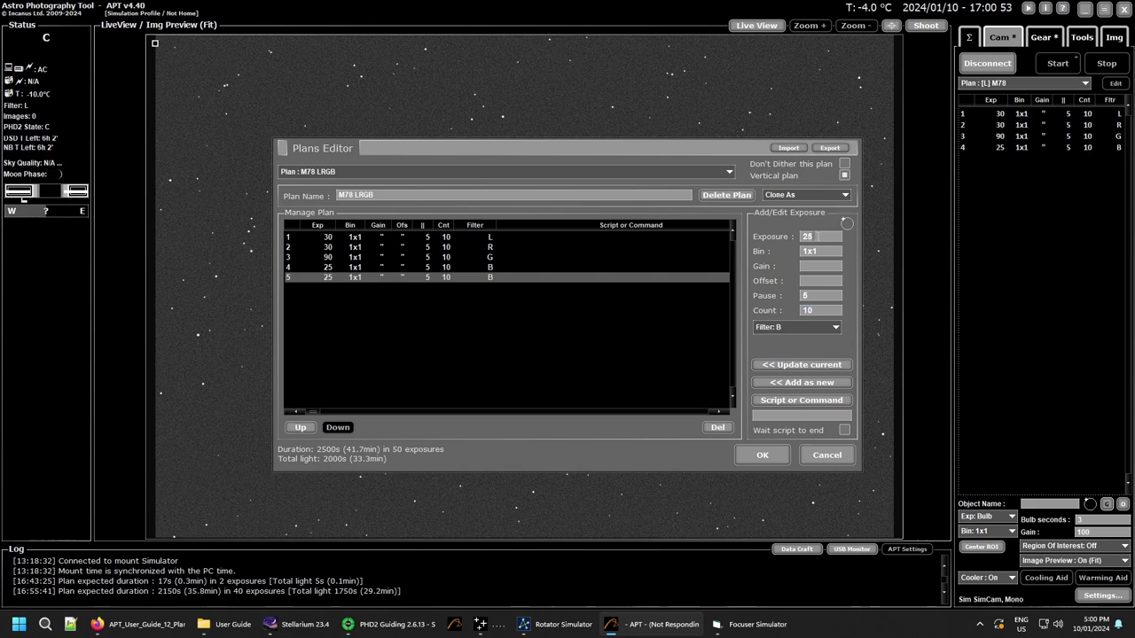
text(30)
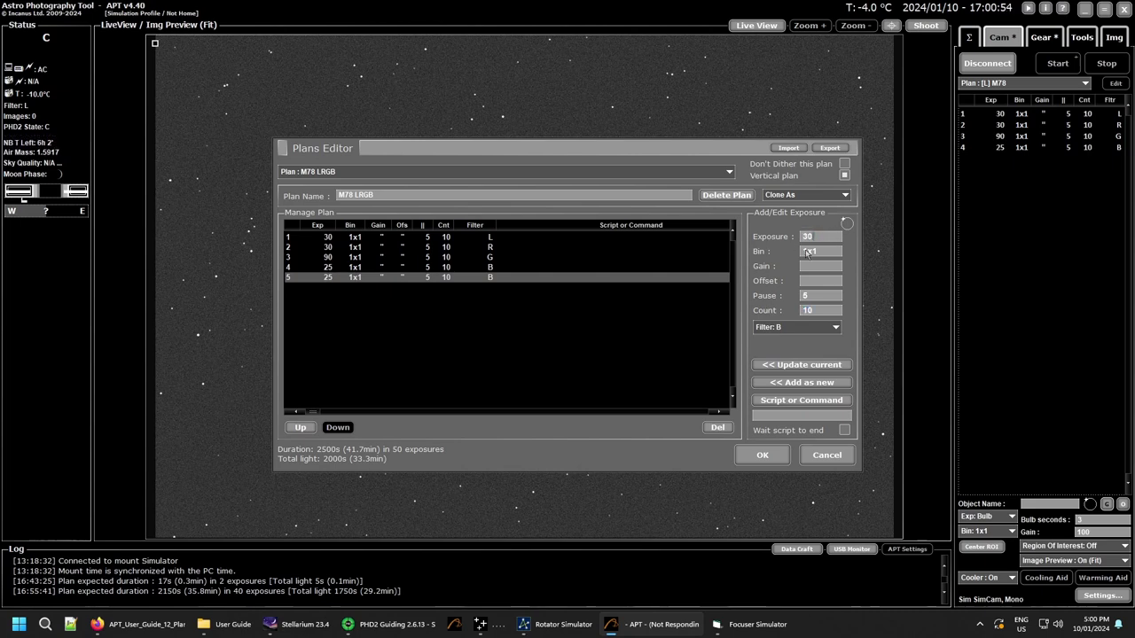
click(803, 365)
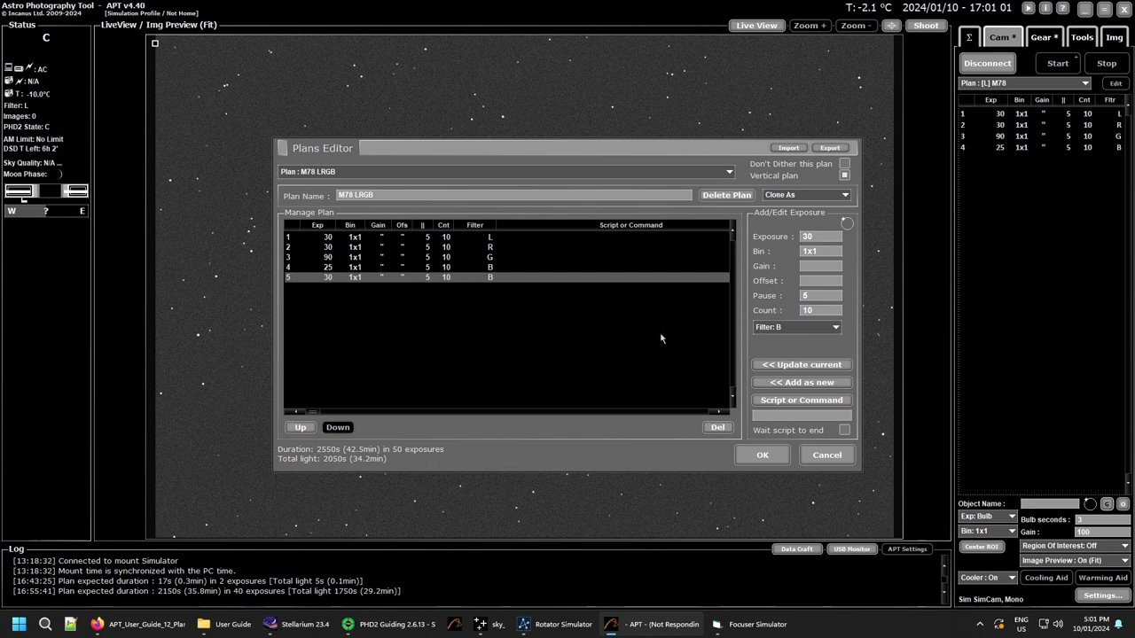
click(723, 432)
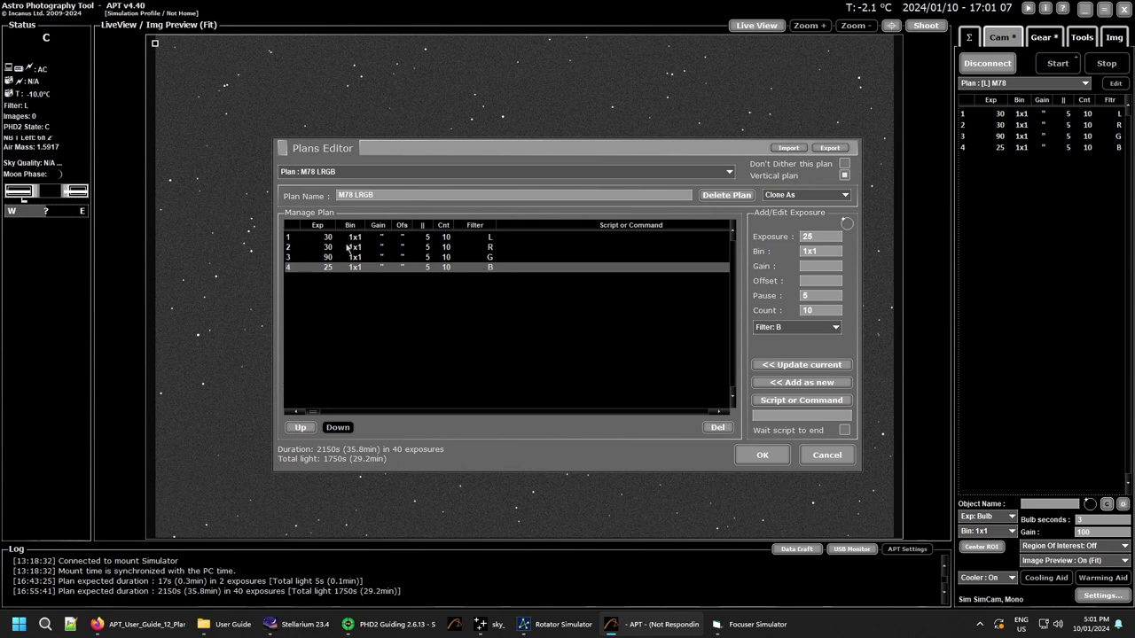
Move the B filter exposure row up two places in the M78 LRGB plan and back down to the end
click(300, 428)
click(300, 427)
click(337, 427)
click(337, 427)
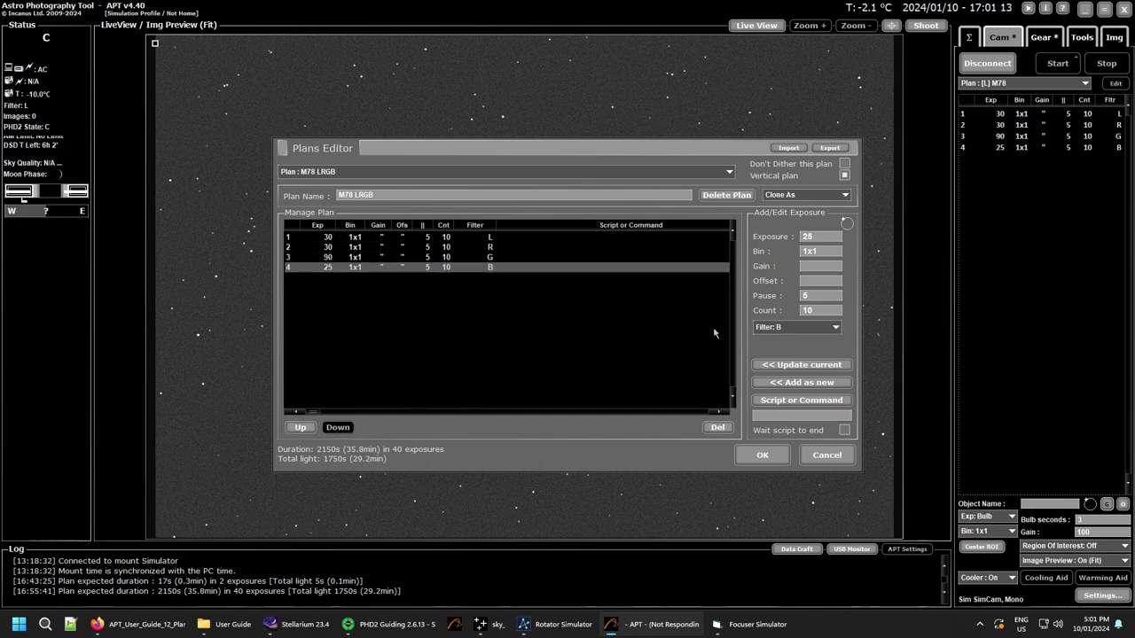
Add a copy of the B filter exposure row as a new fifth row and delete the copy
click(801, 382)
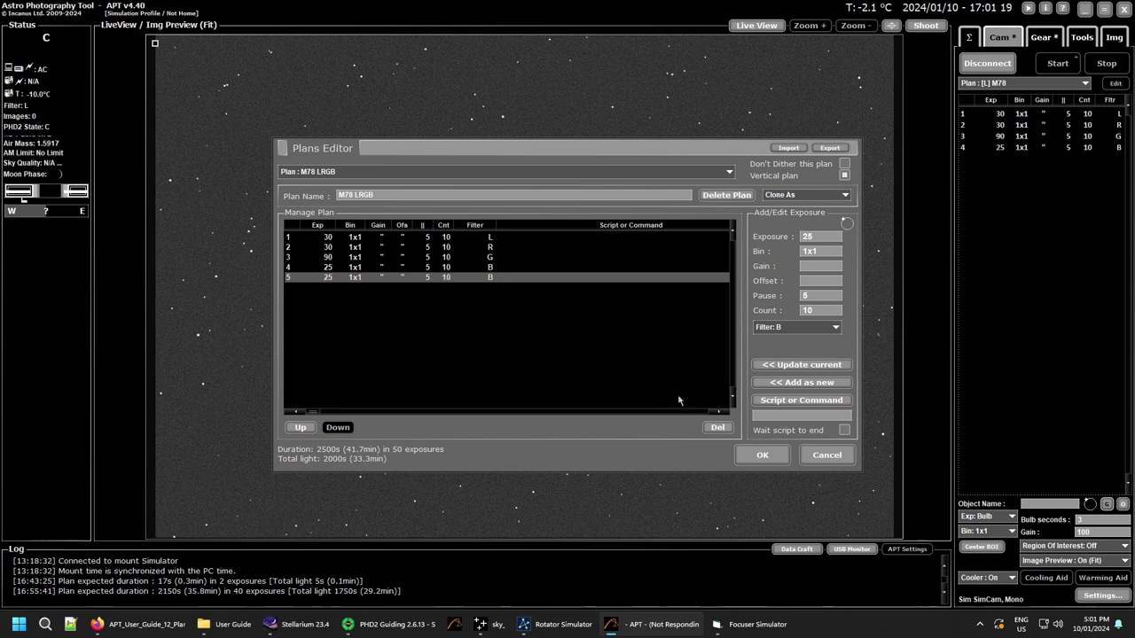
click(717, 427)
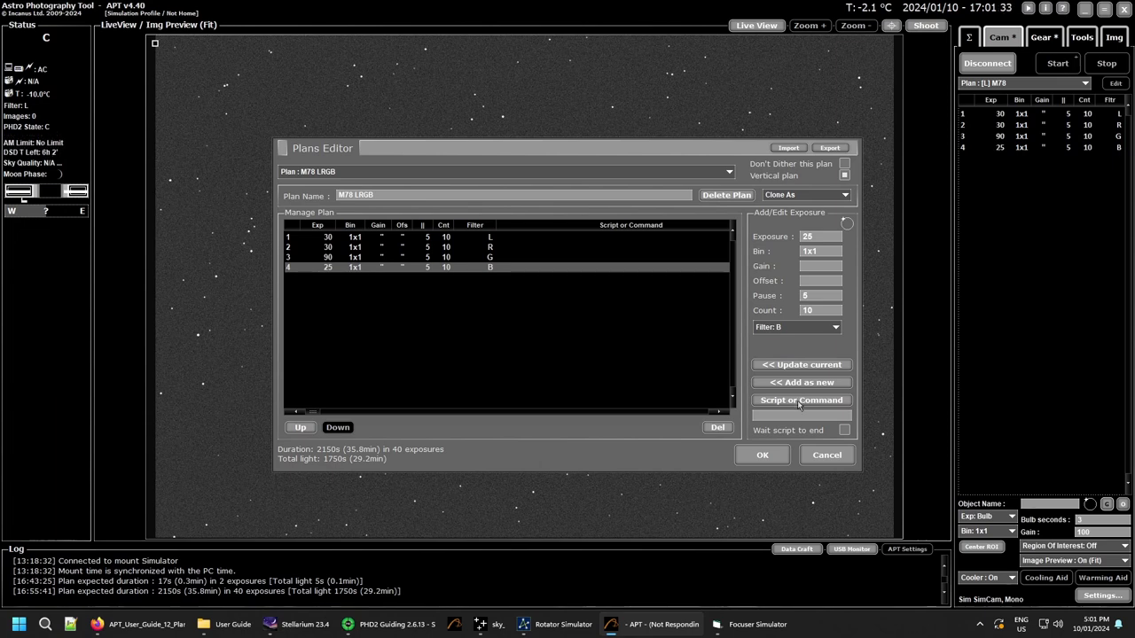
Browse the available plan commands, examine the options of #GoTo++, and leave the Plans Editor without saving any changes
click(798, 401)
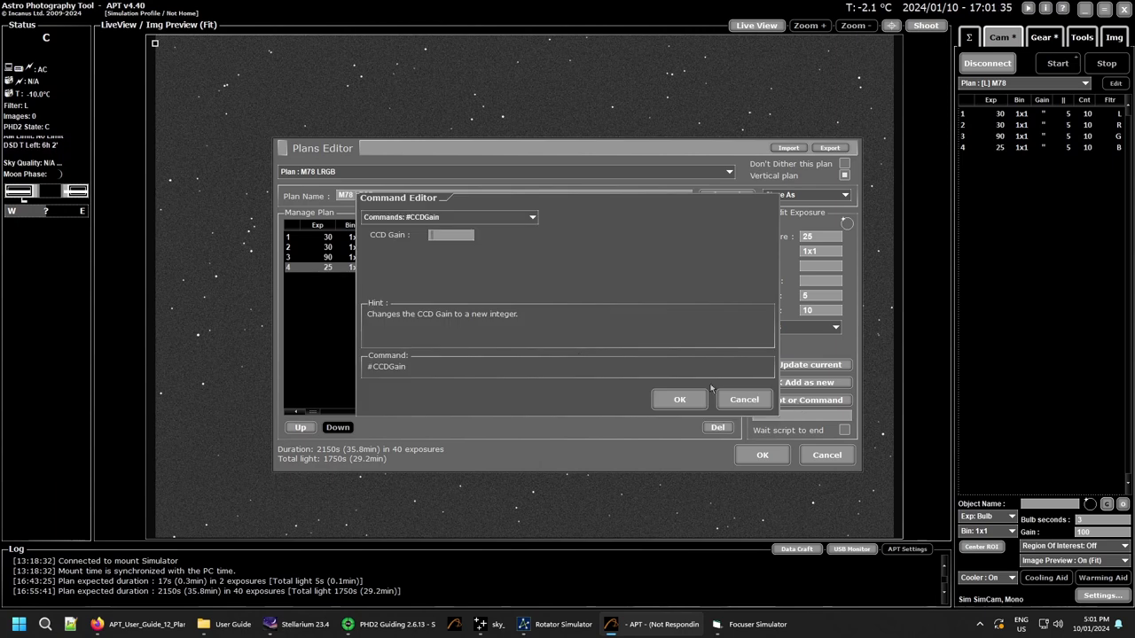
click(530, 217)
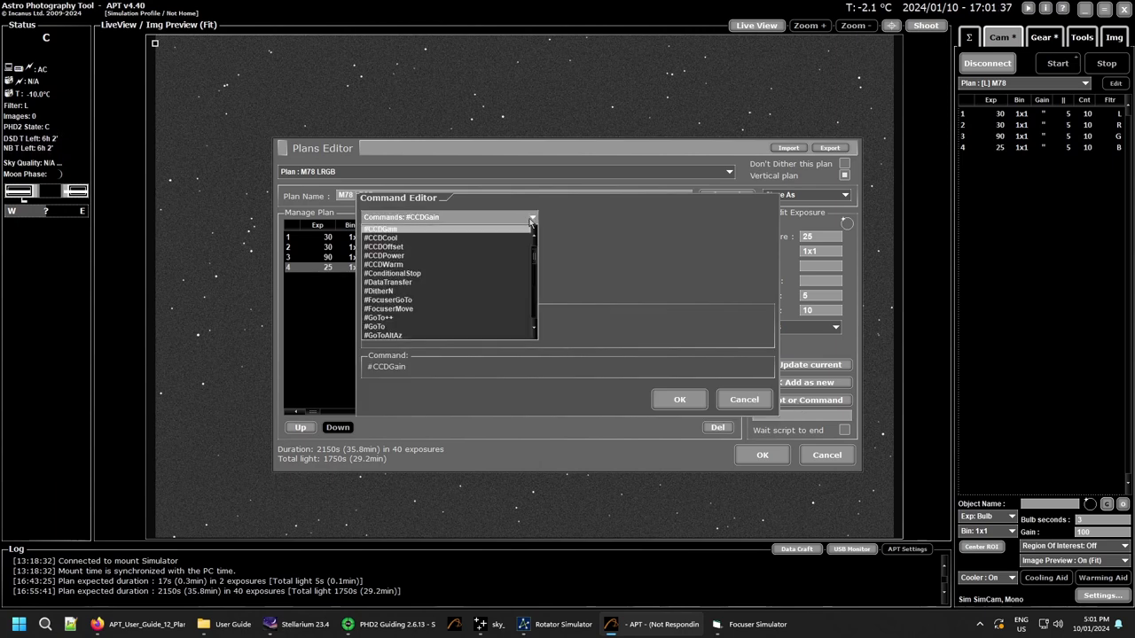
drag(532, 255, 532, 321)
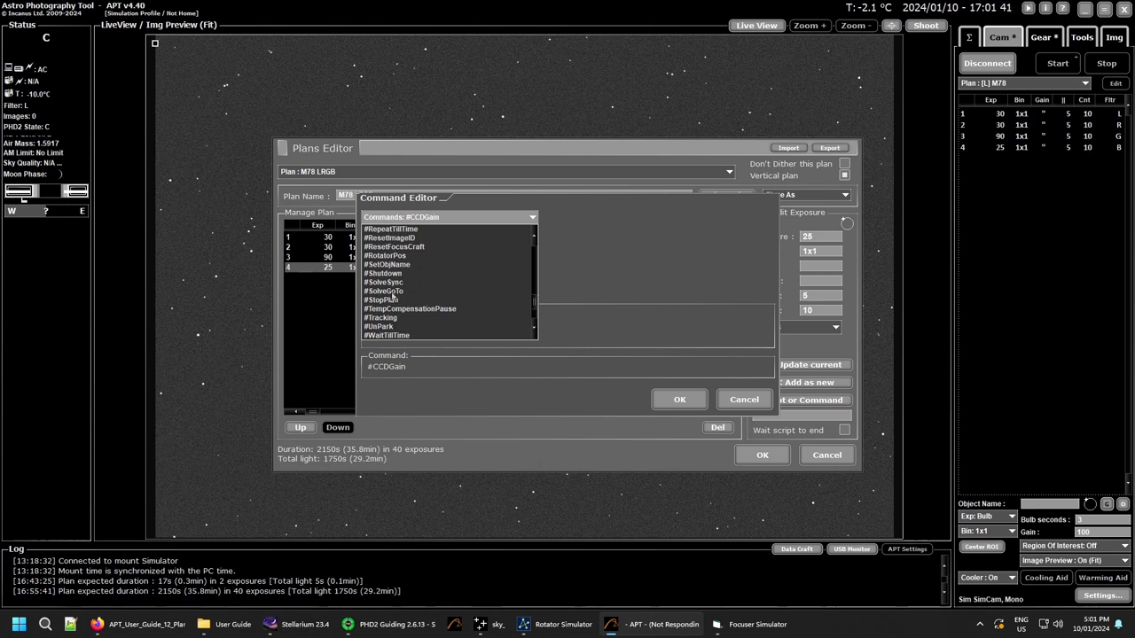
scroll(382, 264, up, 3)
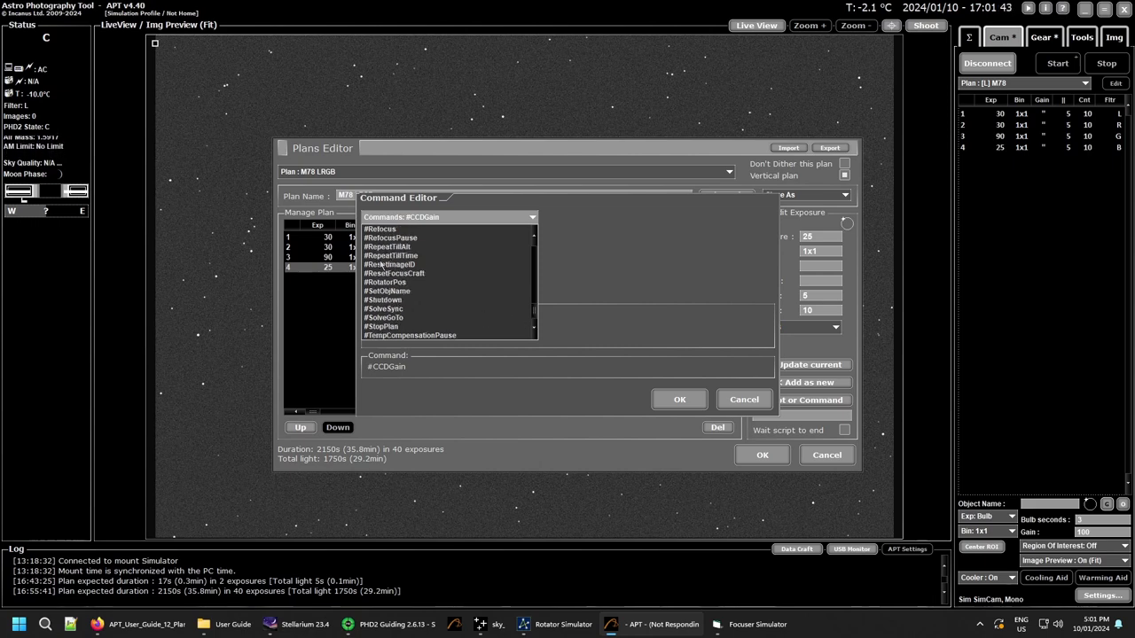
scroll(380, 263, up, 3)
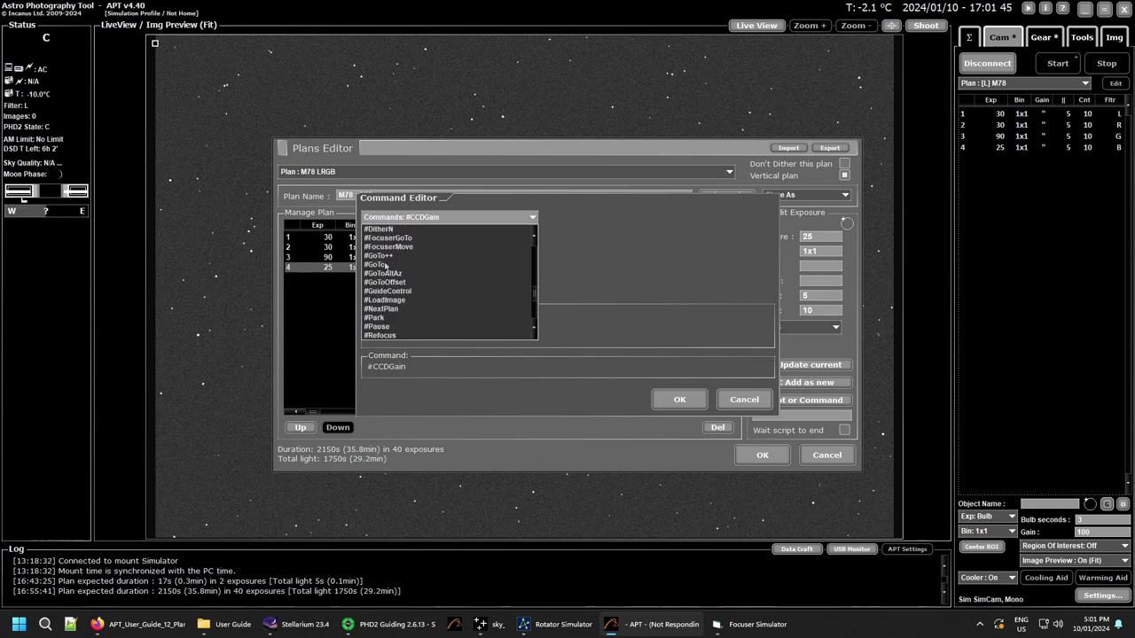
click(383, 264)
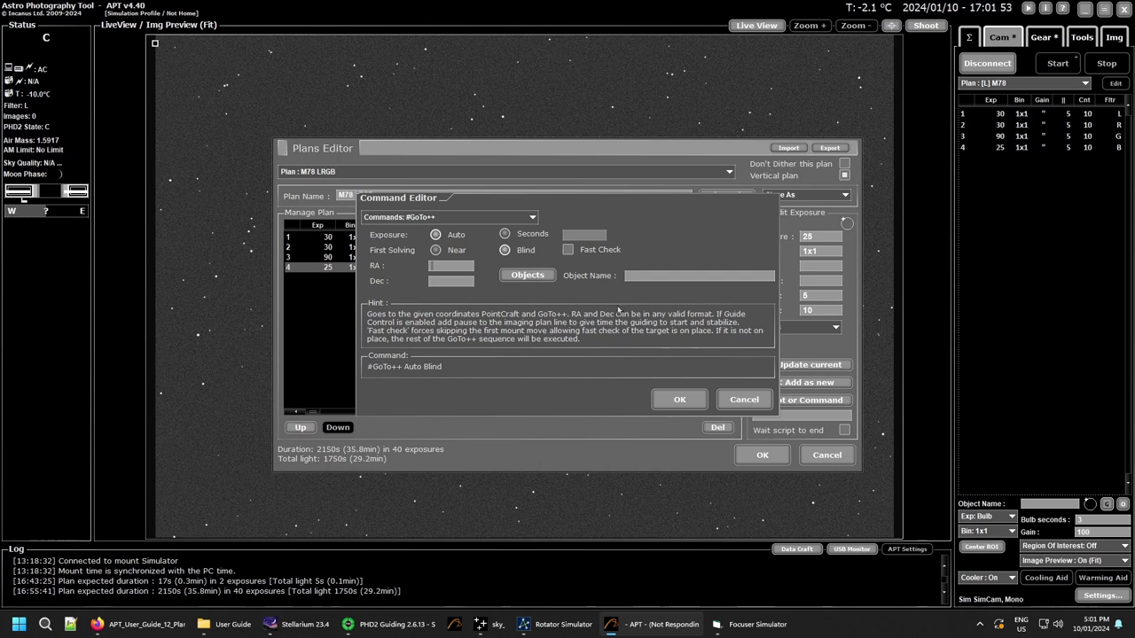
click(743, 401)
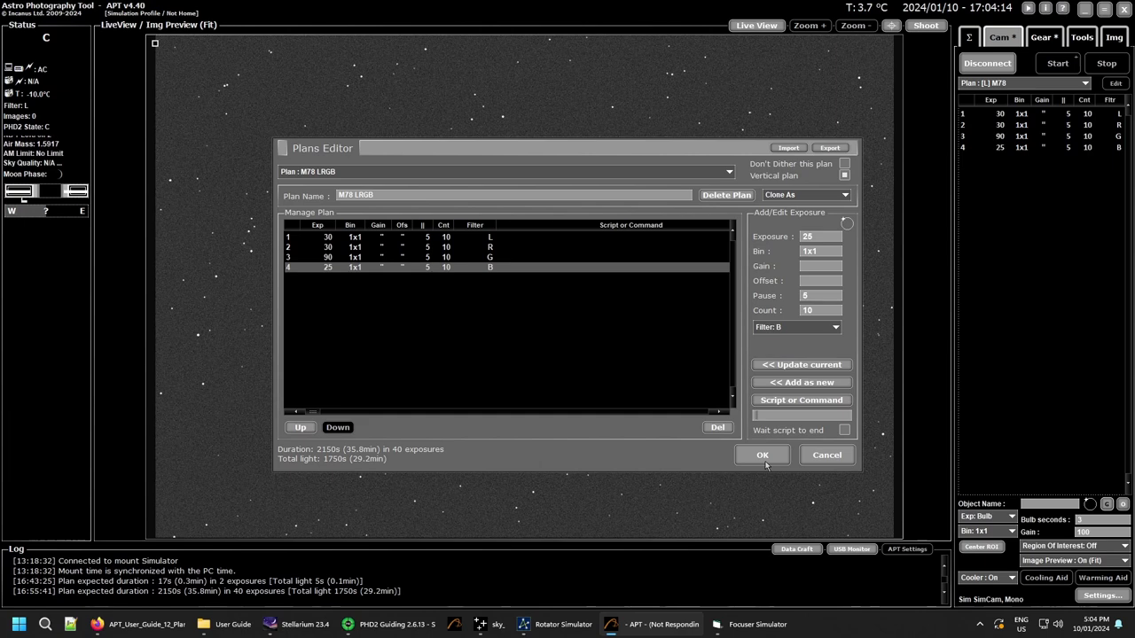
click(834, 458)
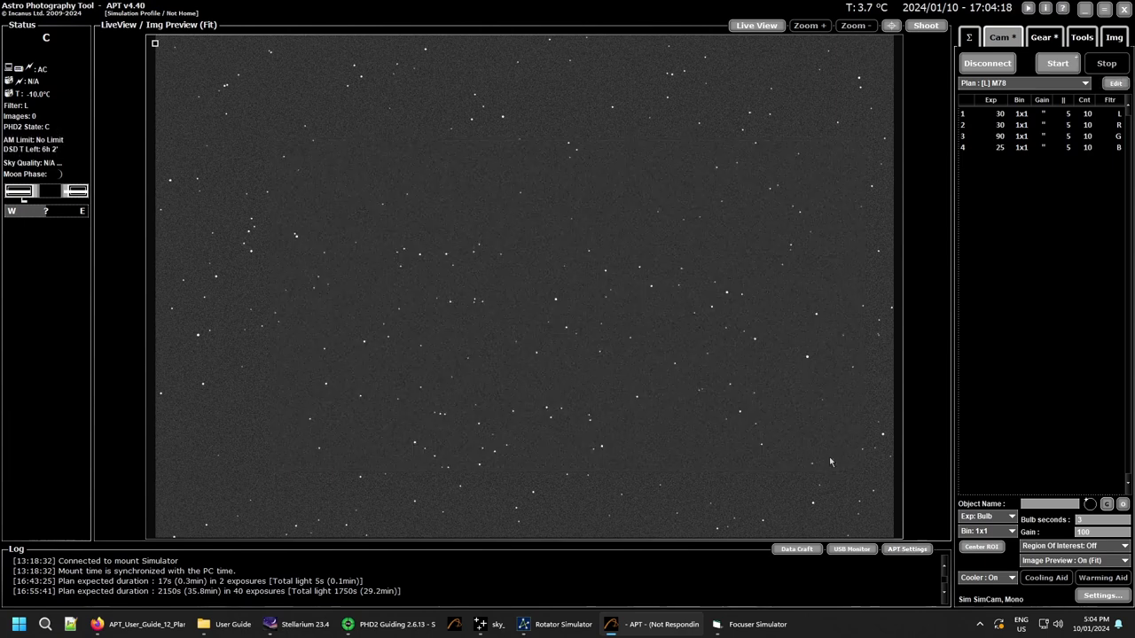
Reopen the Plans Editor and look through the plan list from the light plans to the mixed frame plans
click(1115, 82)
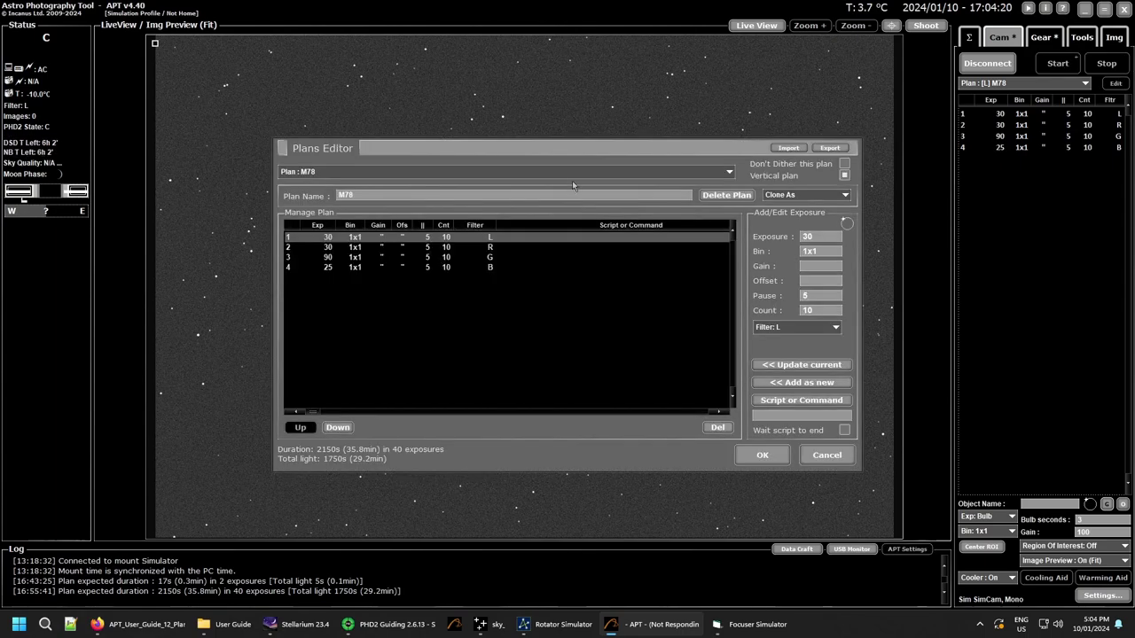
click(730, 175)
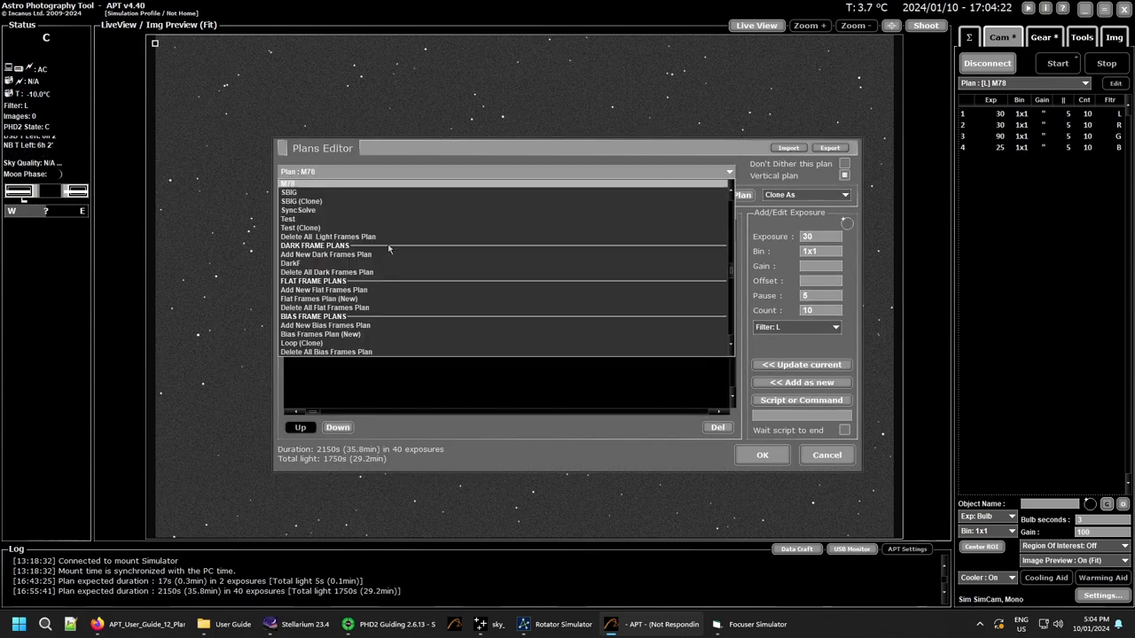
scroll(387, 244, up, 2)
scroll(316, 233, down, 3)
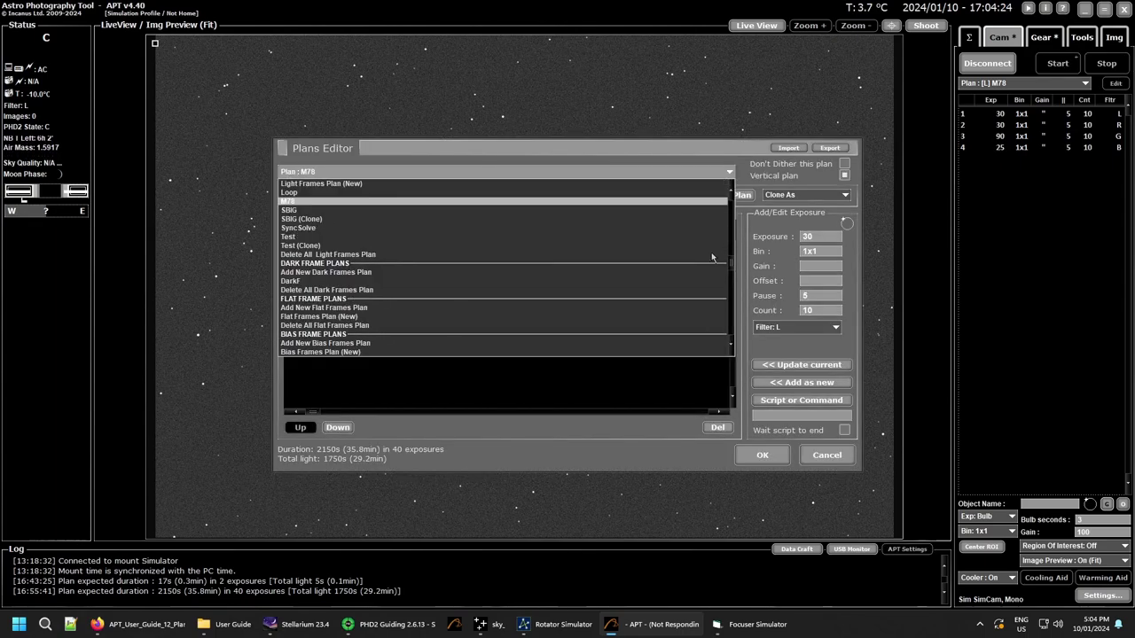
drag(732, 271, 736, 340)
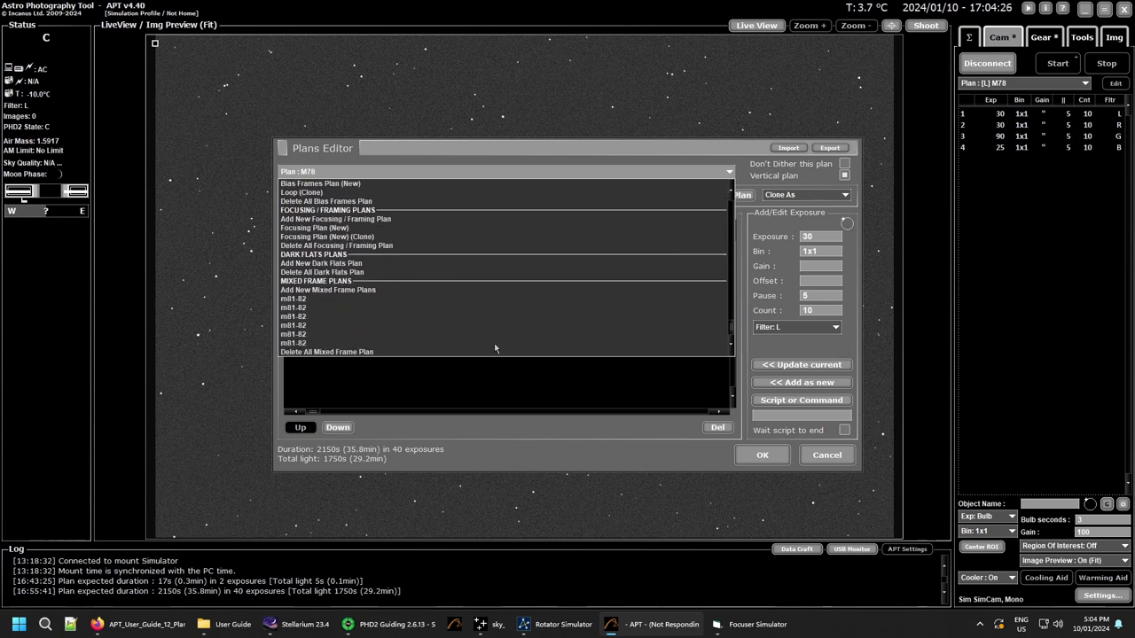
click(772, 452)
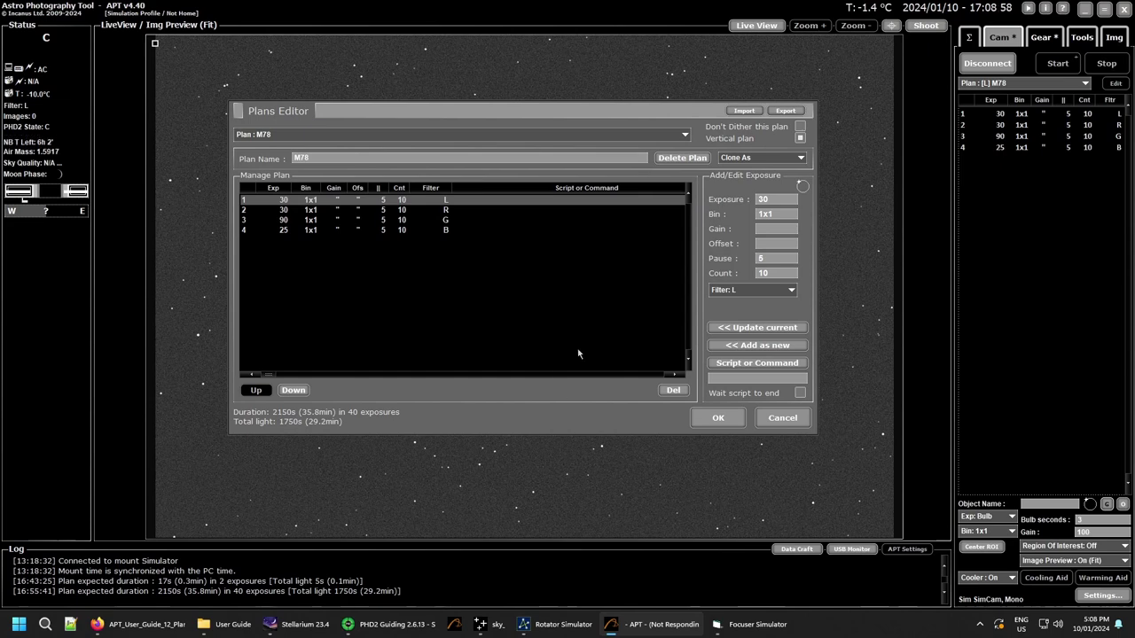
click(686, 136)
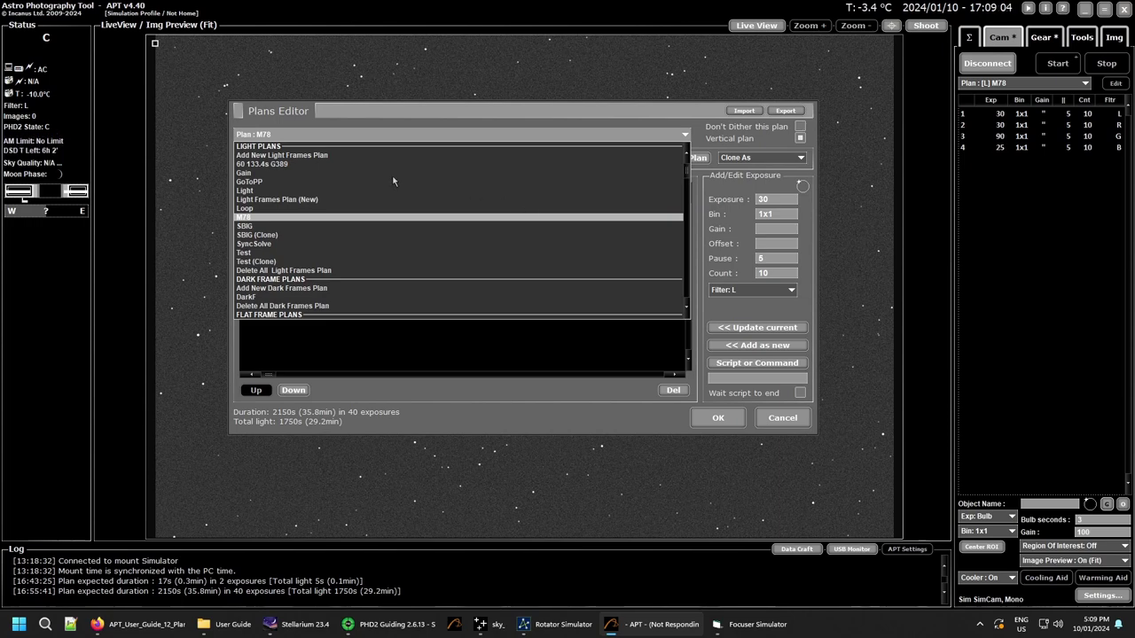
scroll(465, 202, down, 3)
scroll(402, 201, down, 4)
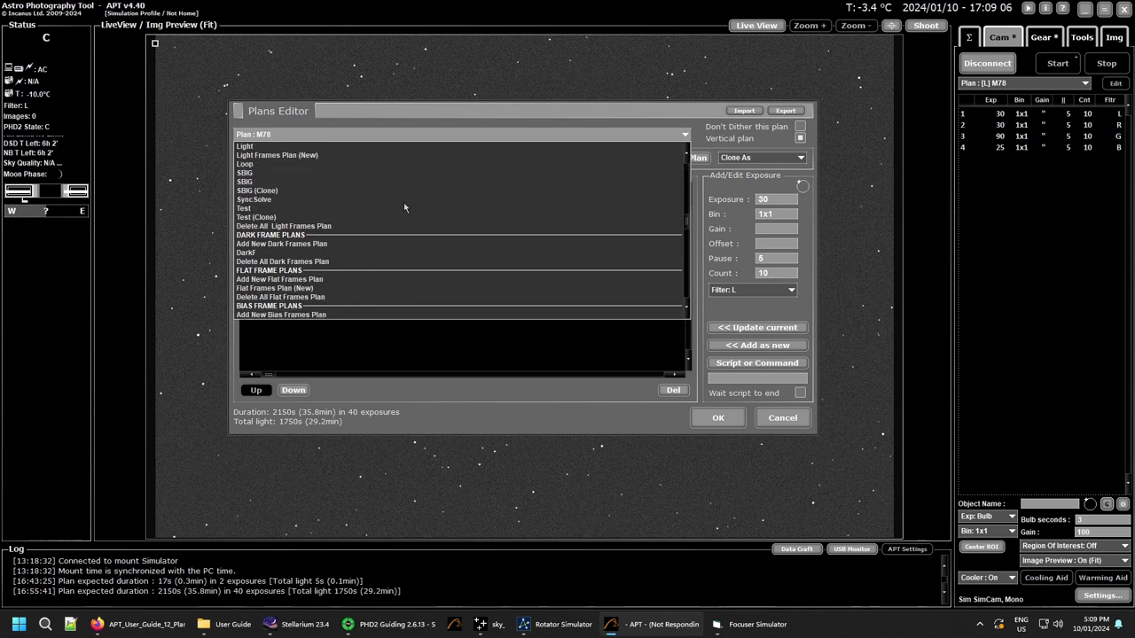
scroll(413, 210, down, 4)
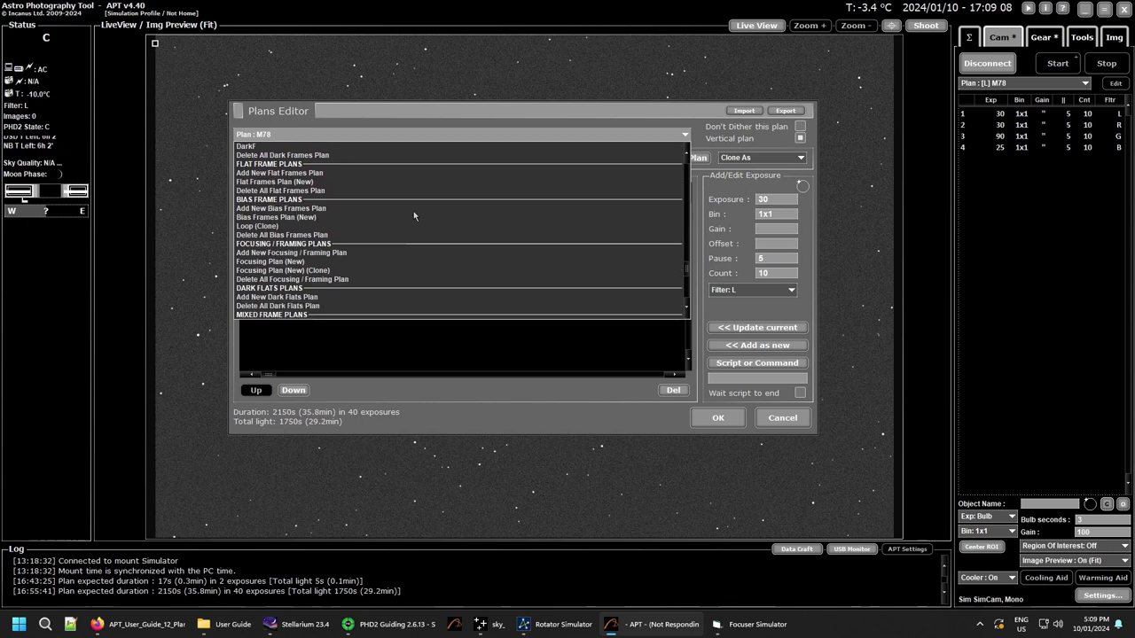
scroll(409, 225, down, 1)
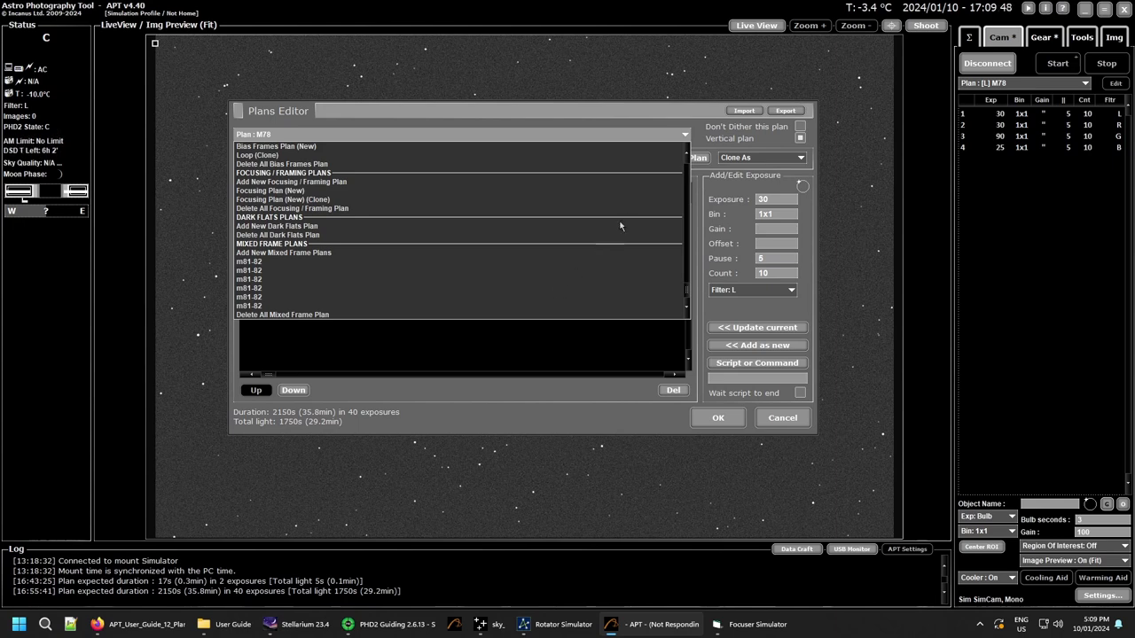
click(685, 138)
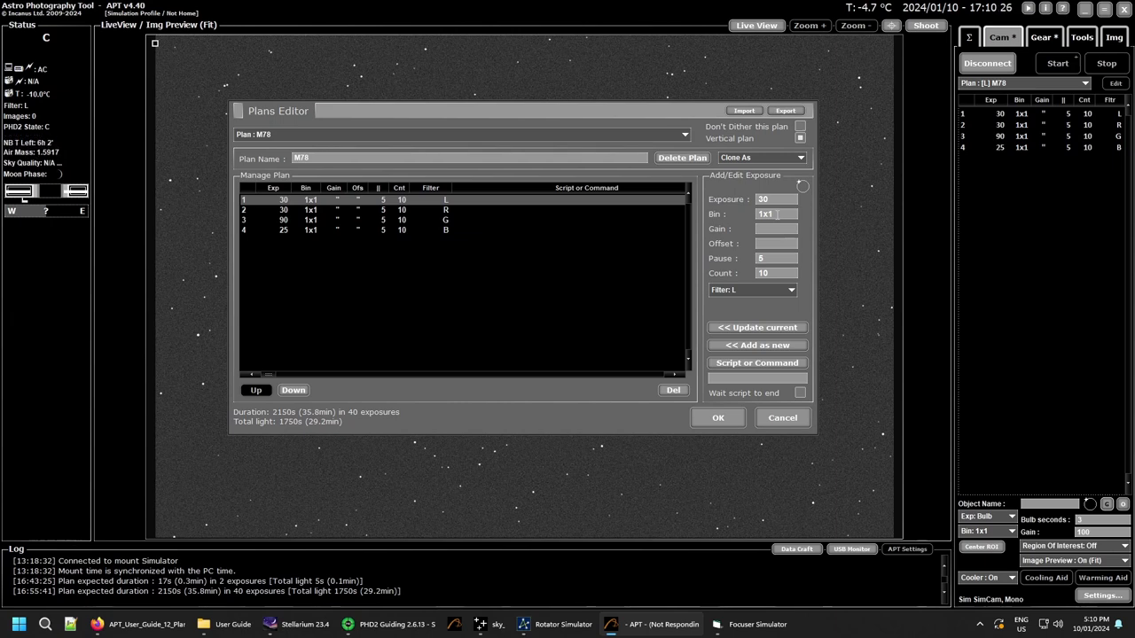
Set the bin of the first M78 exposure row to 1 and update the row
drag(777, 213, 737, 213)
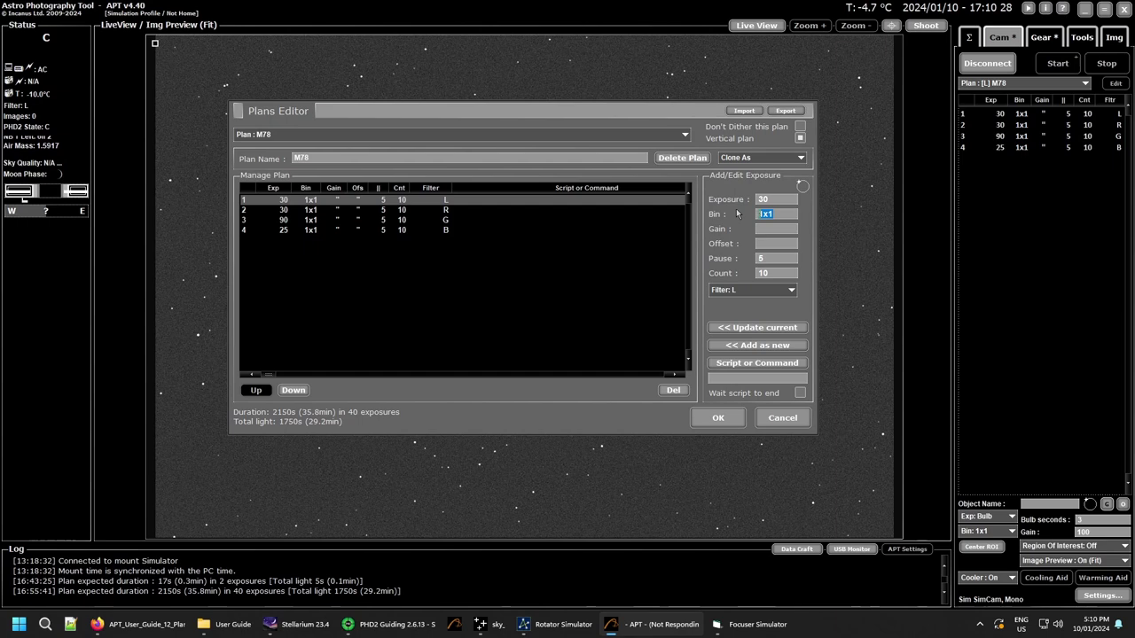
text(1)
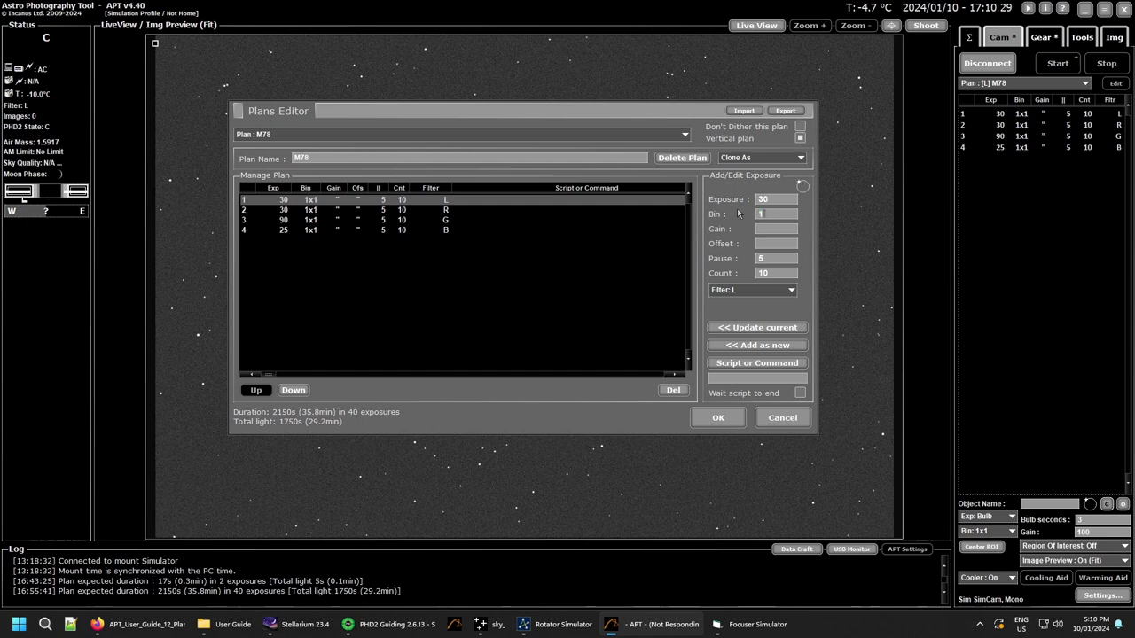
click(752, 329)
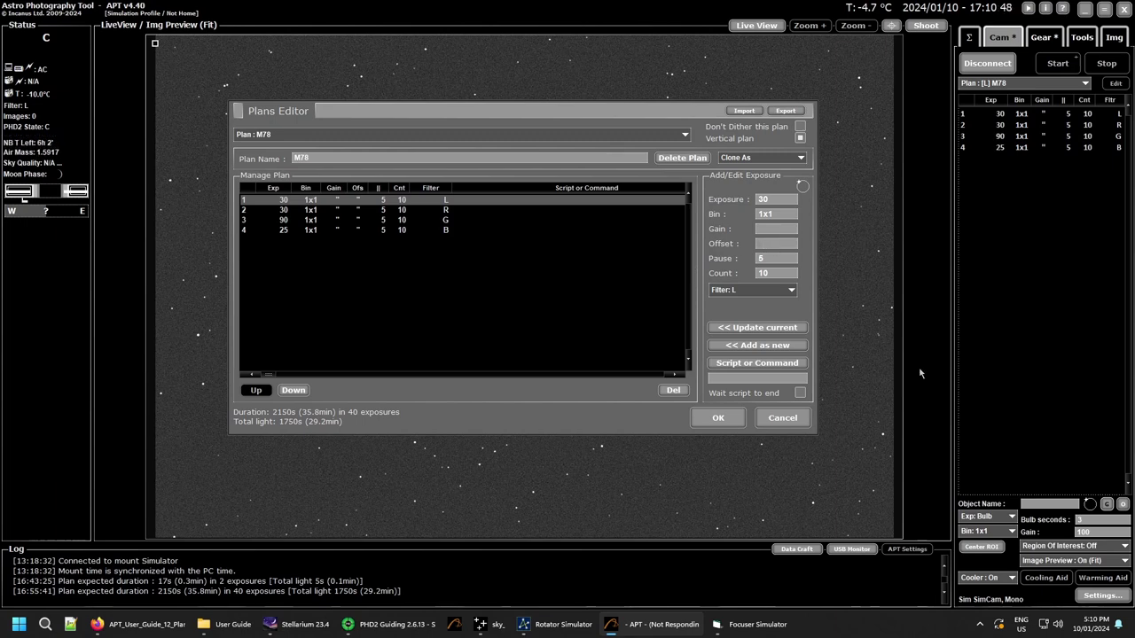
Start opening the camera settings and decline the temporary camera disconnection
click(1099, 599)
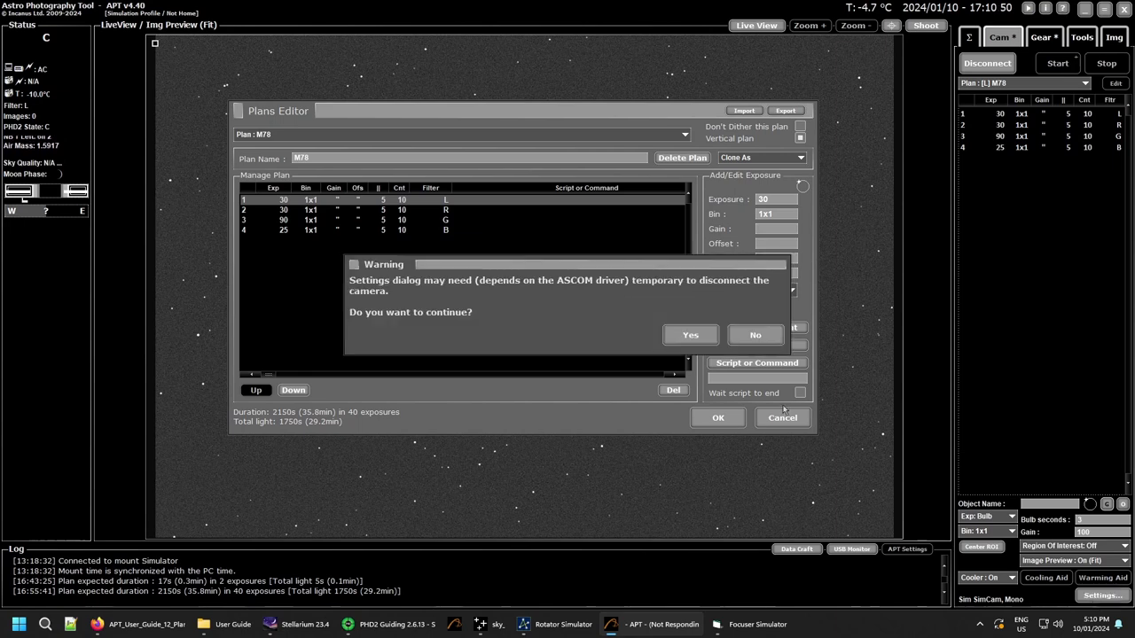
click(760, 338)
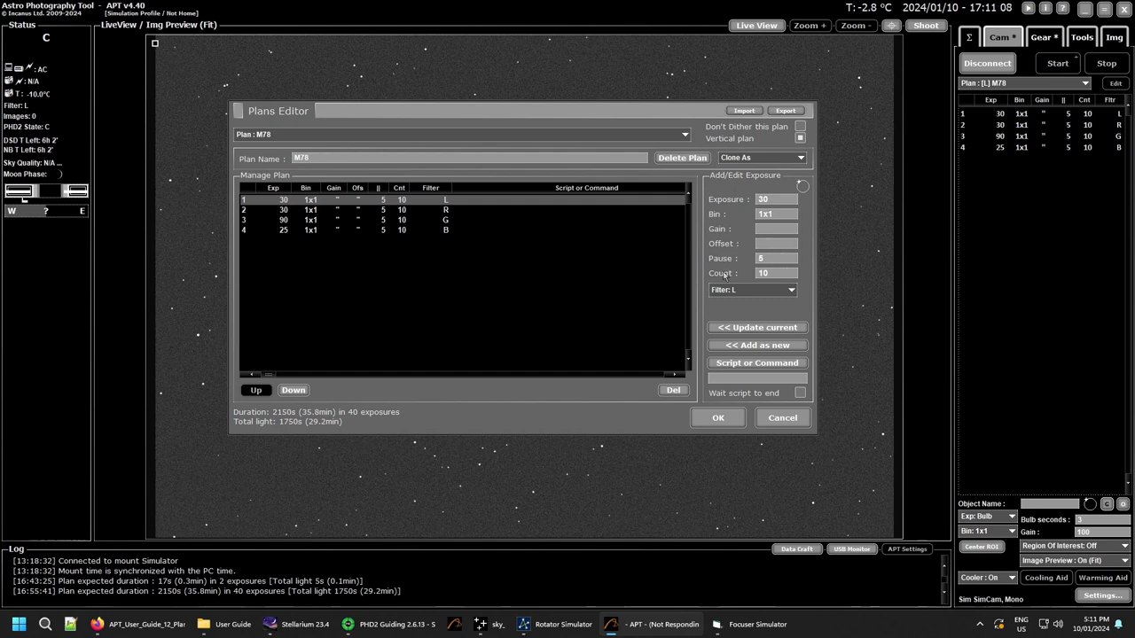
Switch the exposure filter to No Change and back to L, and close the Plans Editor without saving
click(794, 292)
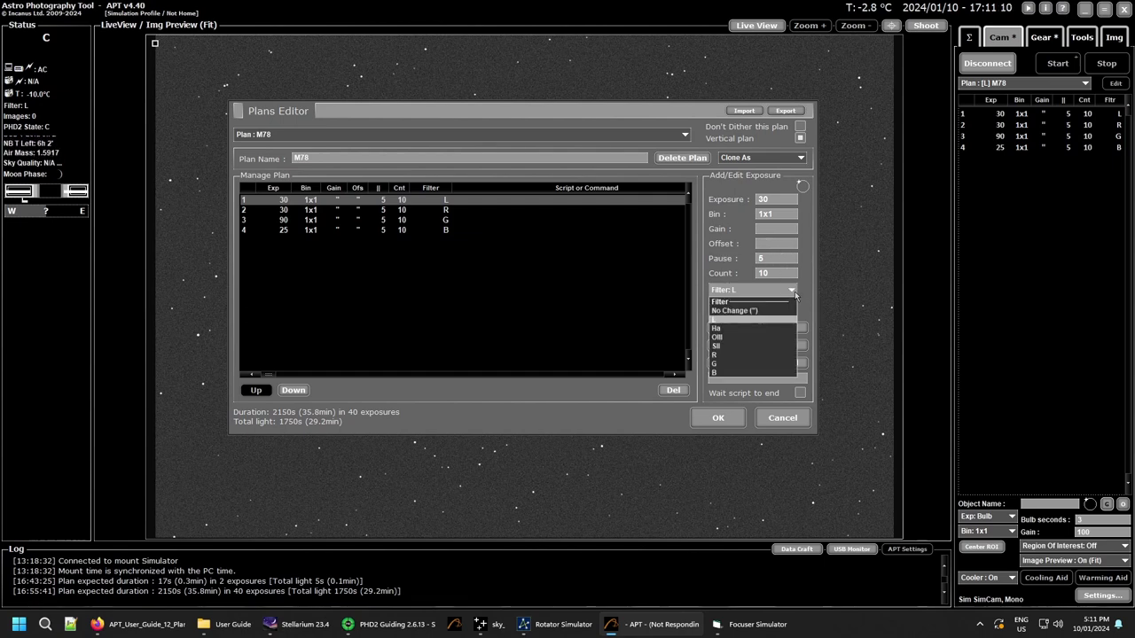
click(738, 313)
click(785, 292)
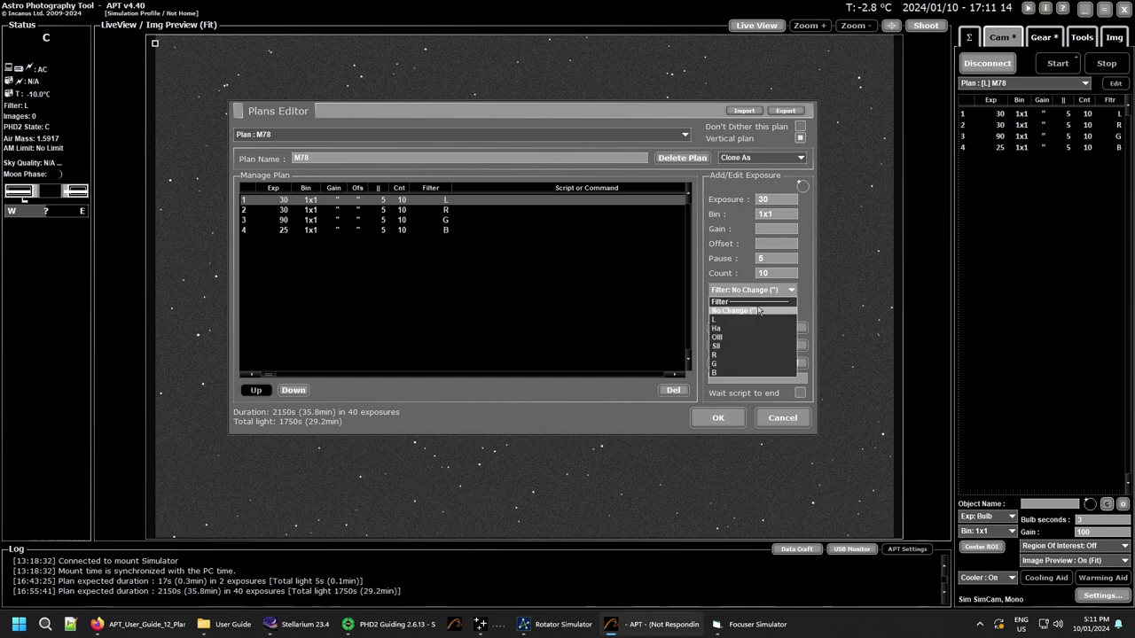
click(740, 320)
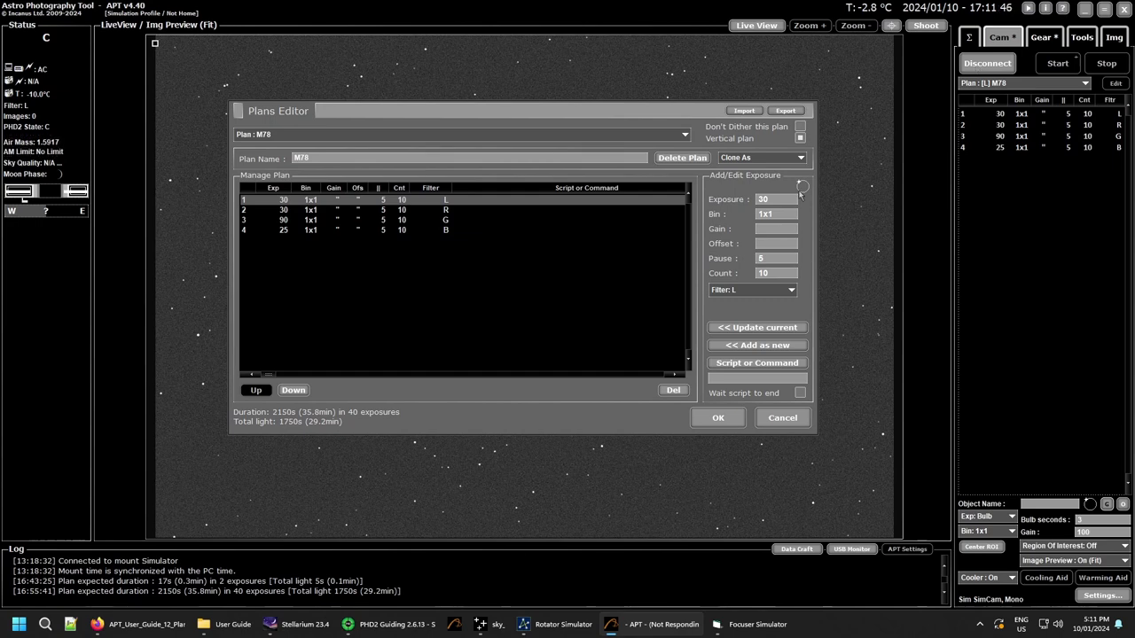
click(787, 420)
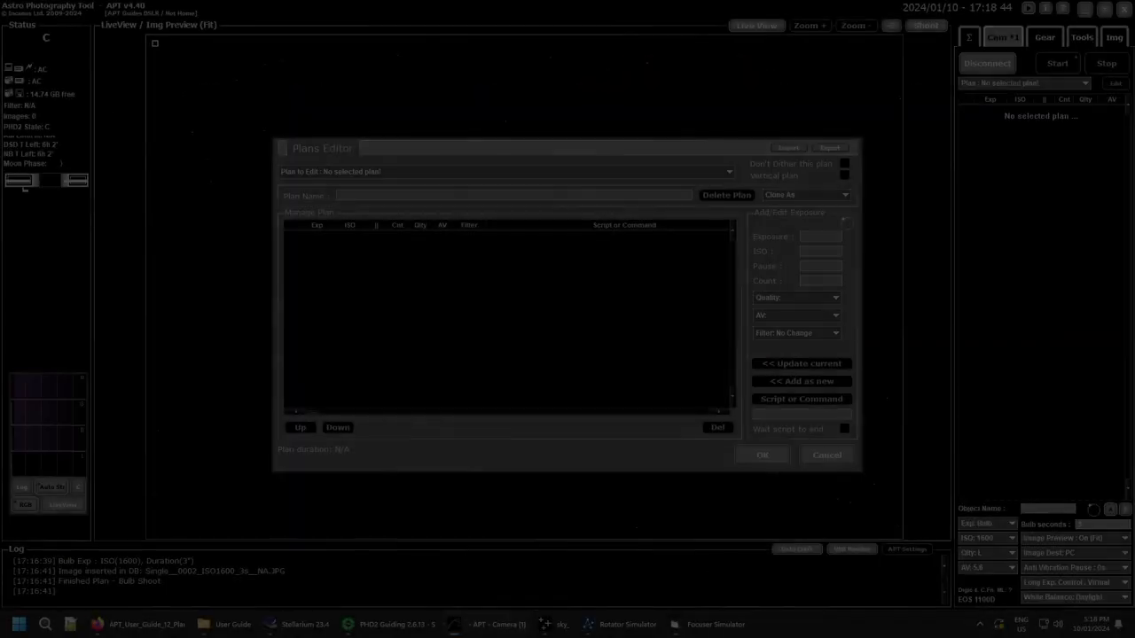
Look through the plan types in the Plans Editor and add a new Light (Auto) Frames plan
drag(552, 154, 520, 113)
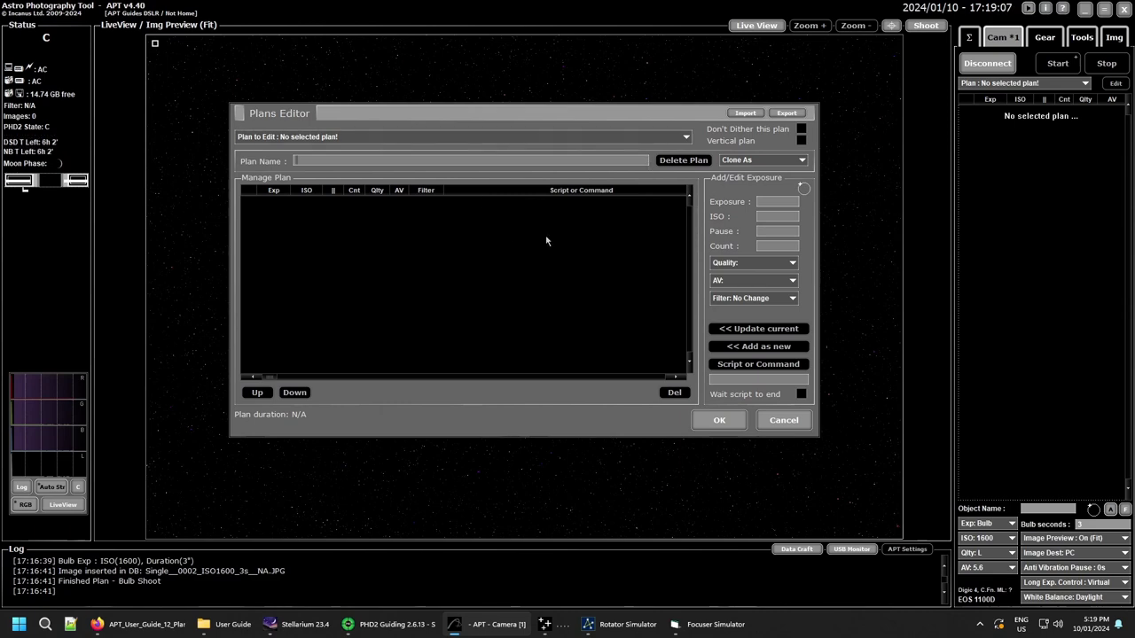
click(686, 140)
scroll(531, 208, down, 1)
scroll(531, 209, down, 2)
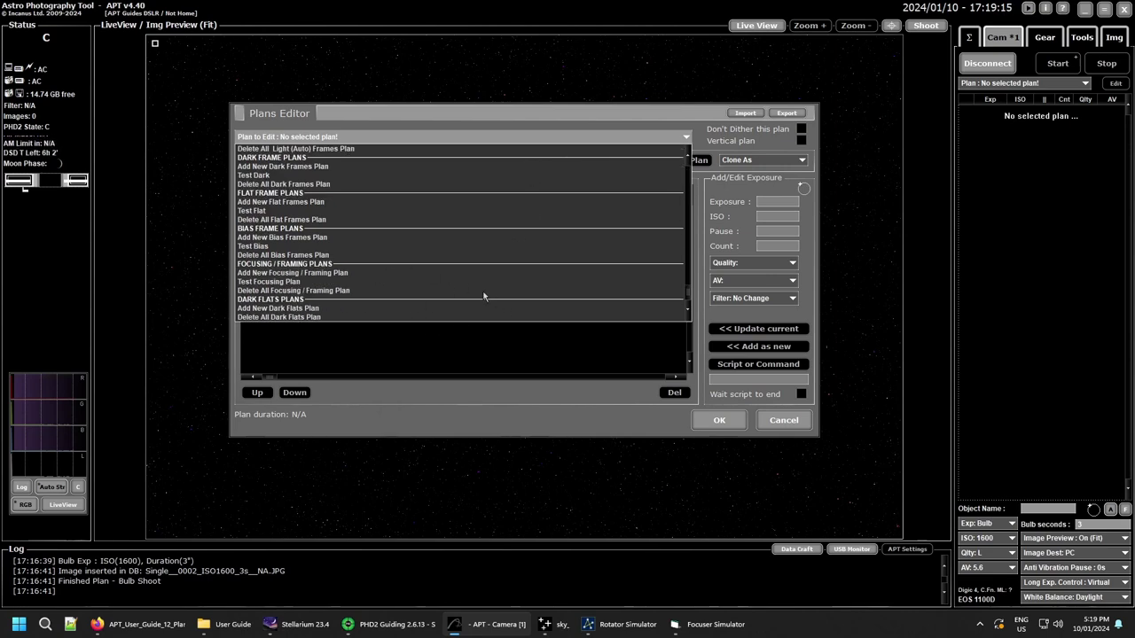
scroll(483, 296, up, 4)
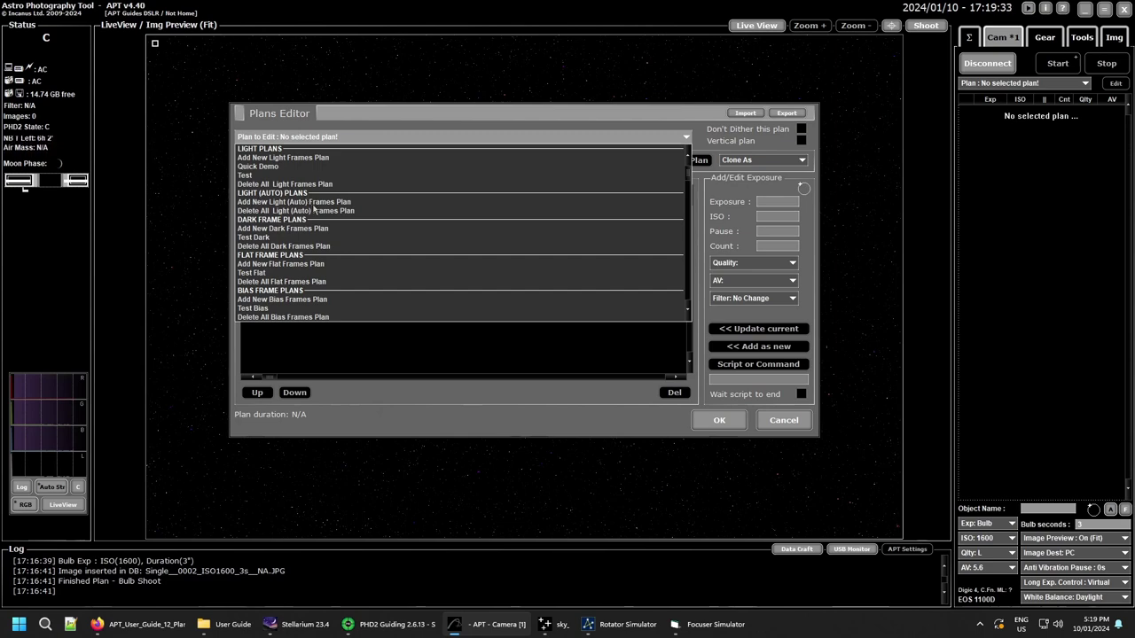
click(301, 202)
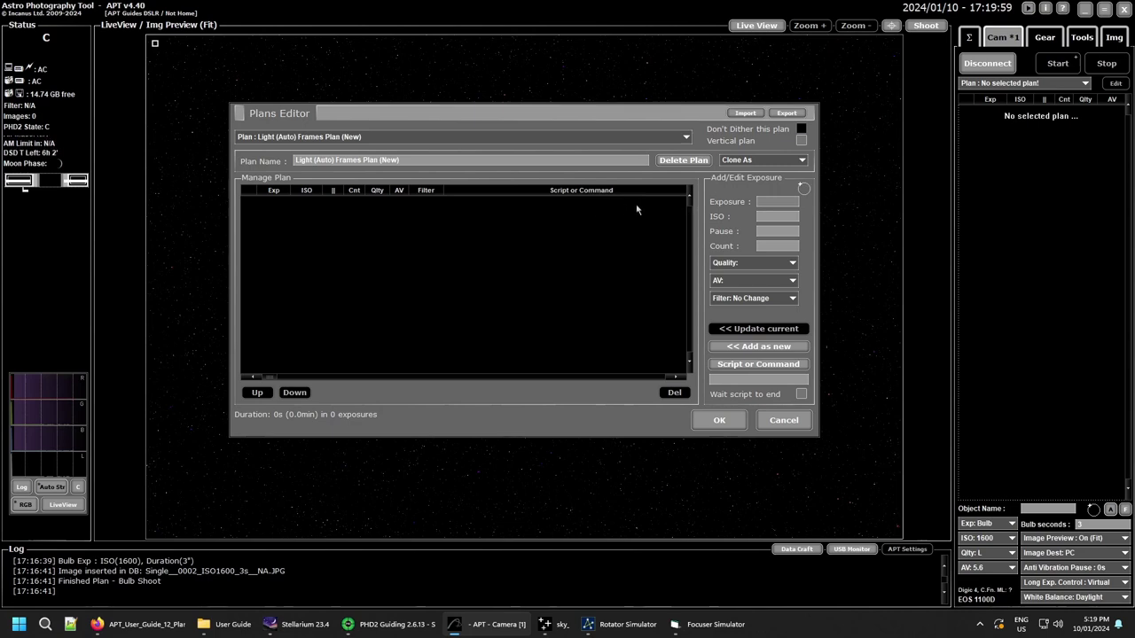
Open the Quick Demo plan and review the exposure quality options, keeping Raw selected
click(685, 136)
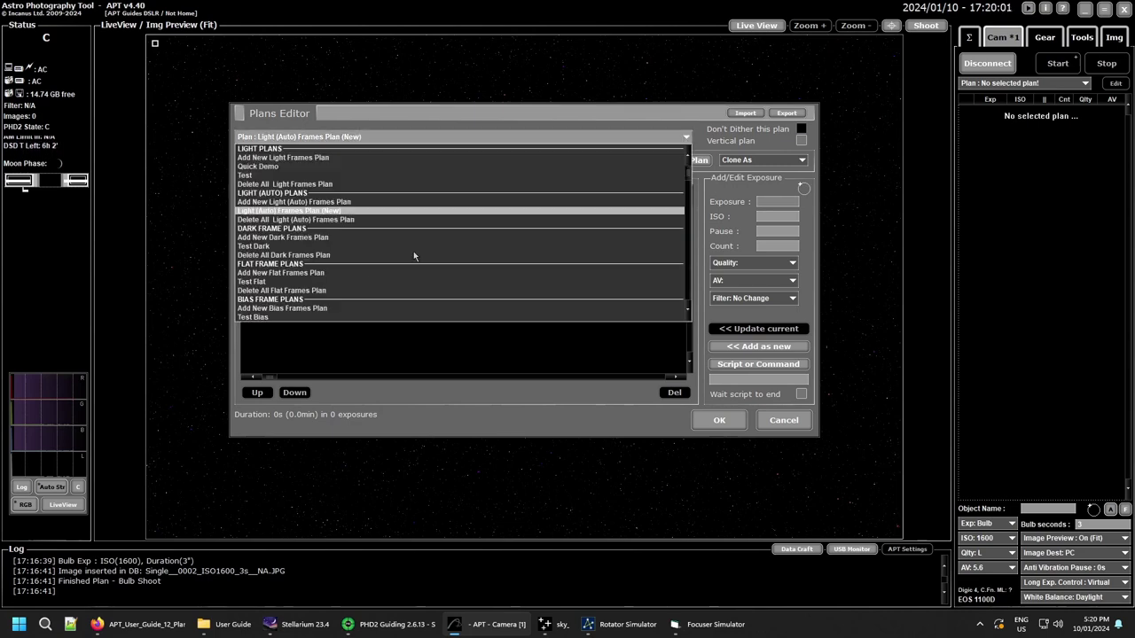
click(257, 167)
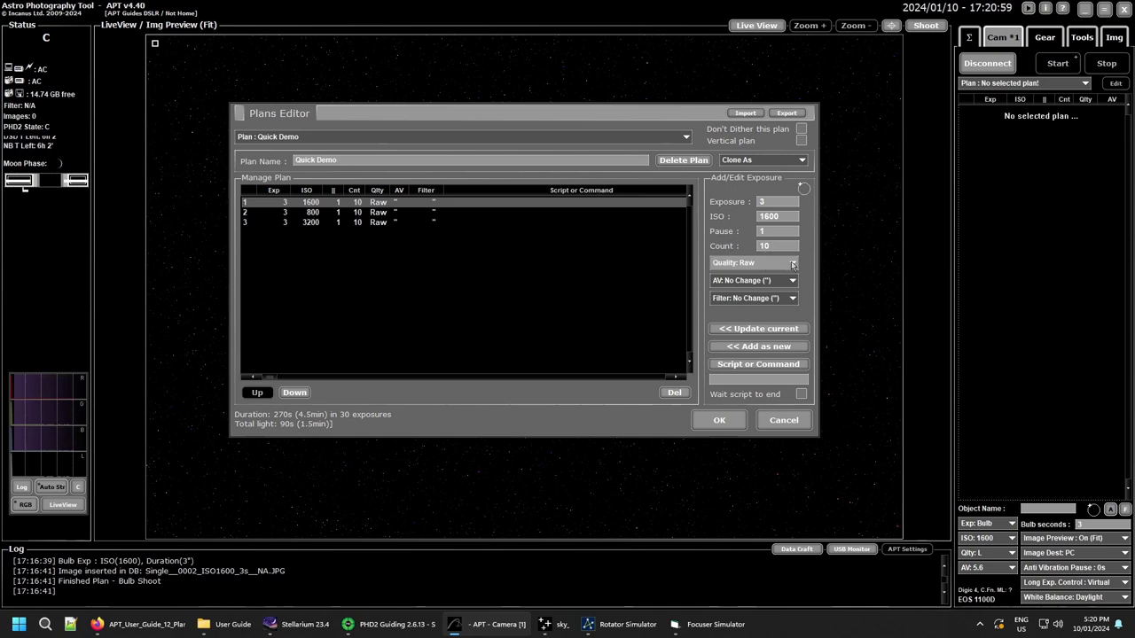
click(794, 265)
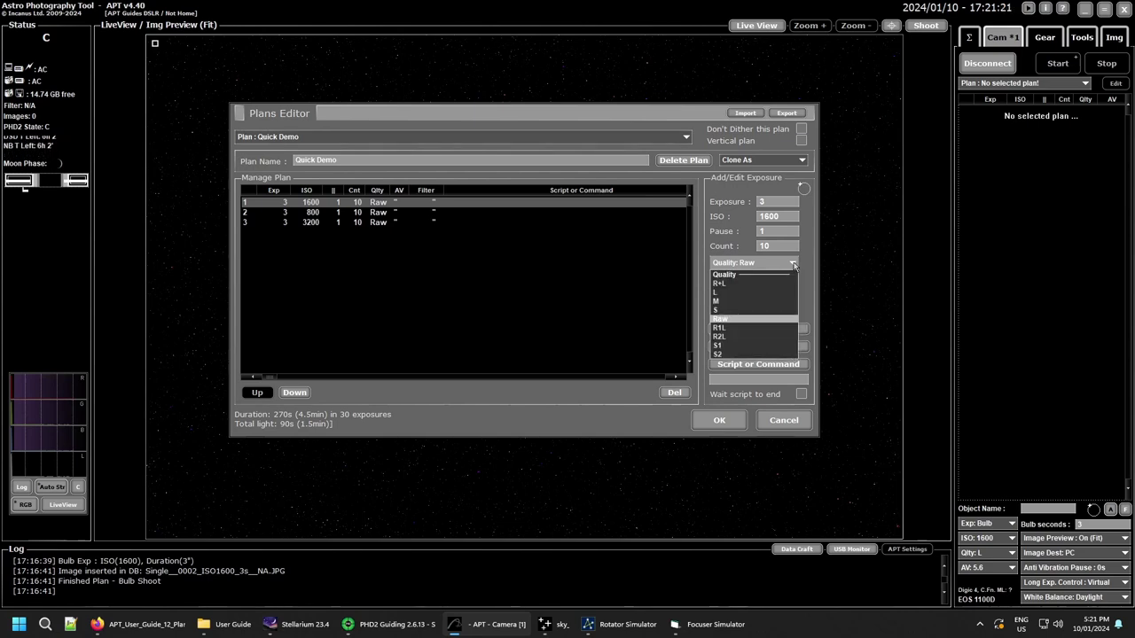
click(724, 319)
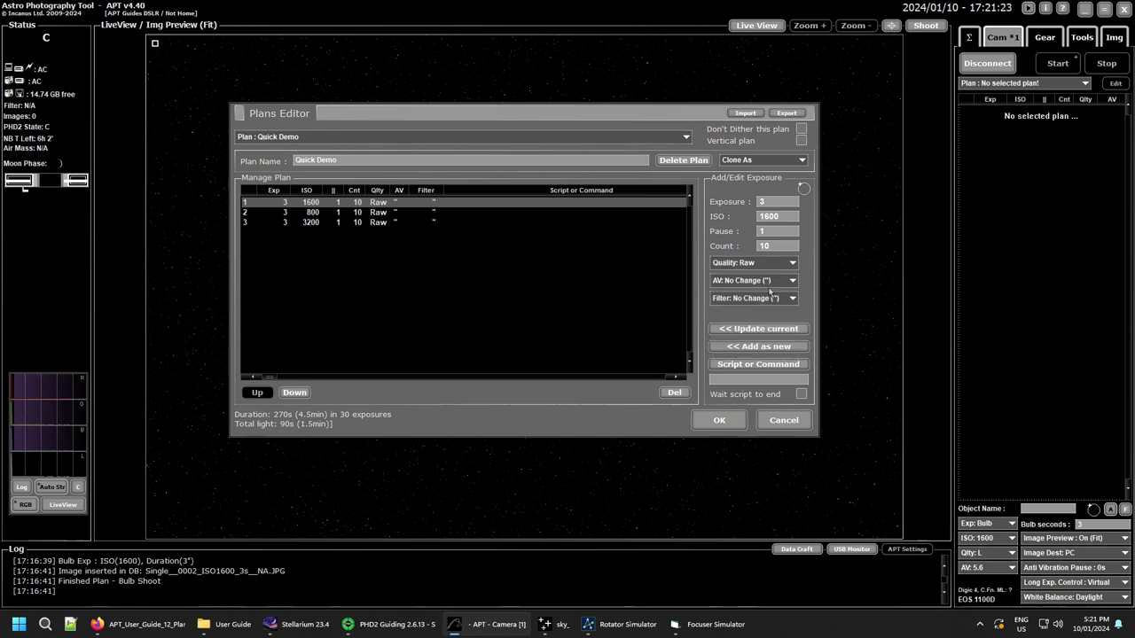
click(791, 264)
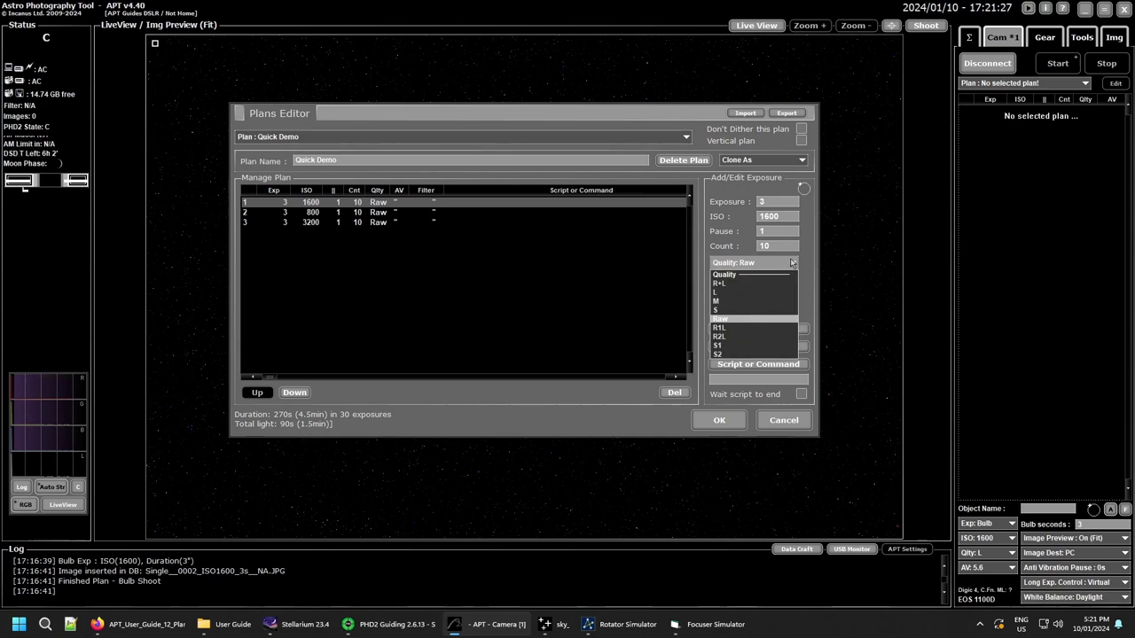
click(739, 320)
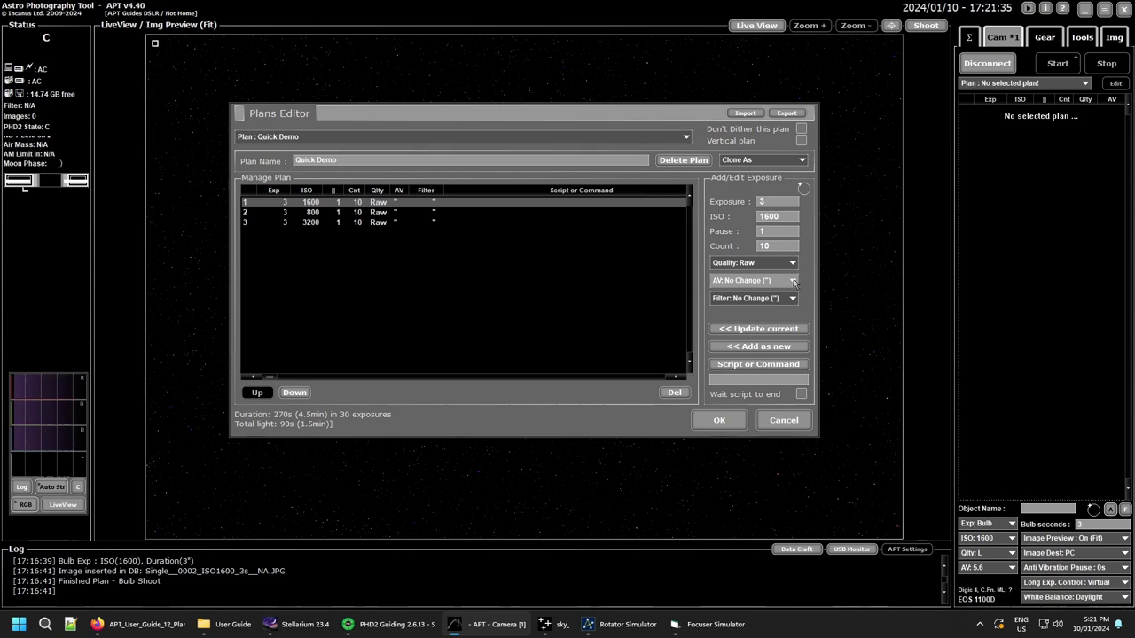
Examine the AV values offered for the plan's exposure and compare them with the camera's own AV list
click(792, 282)
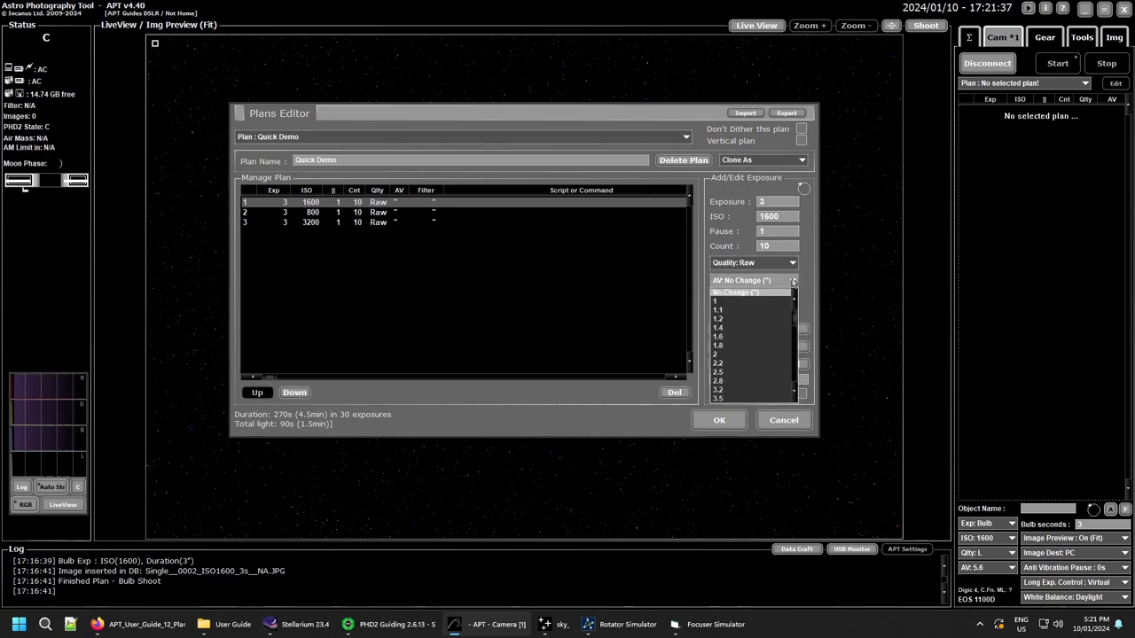
scroll(763, 326, down, 5)
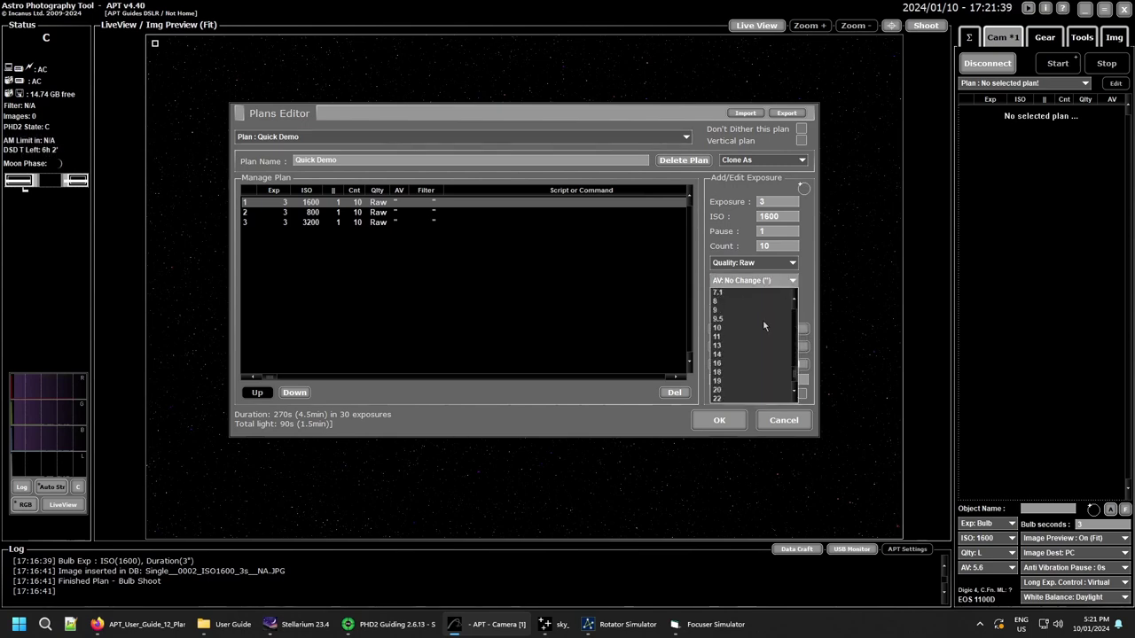
scroll(766, 326, up, 4)
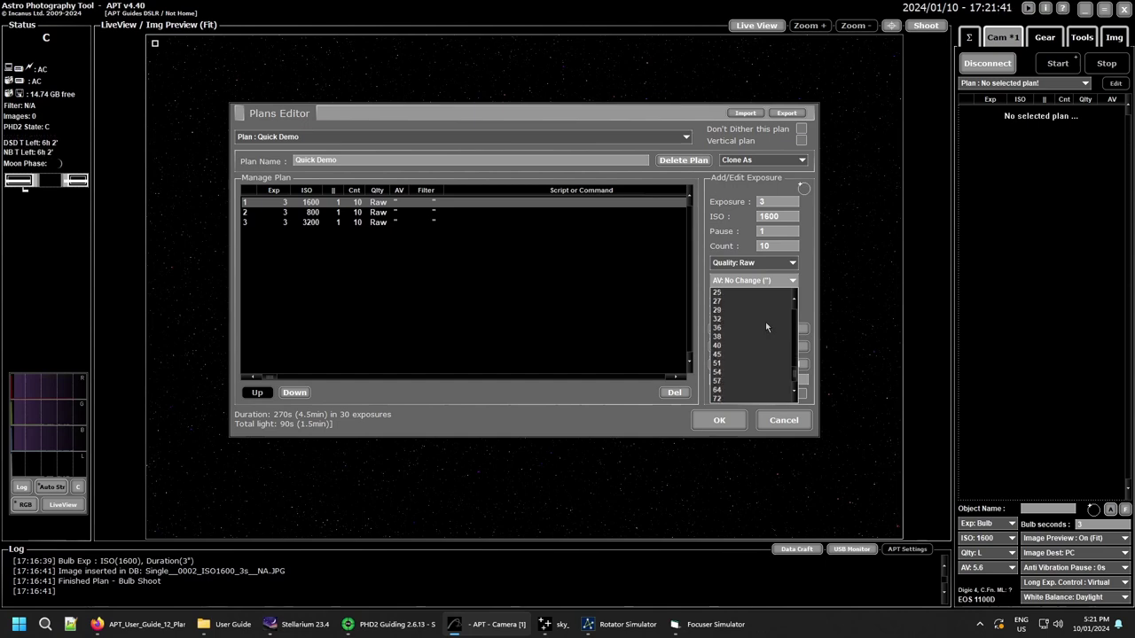
scroll(768, 326, up, 6)
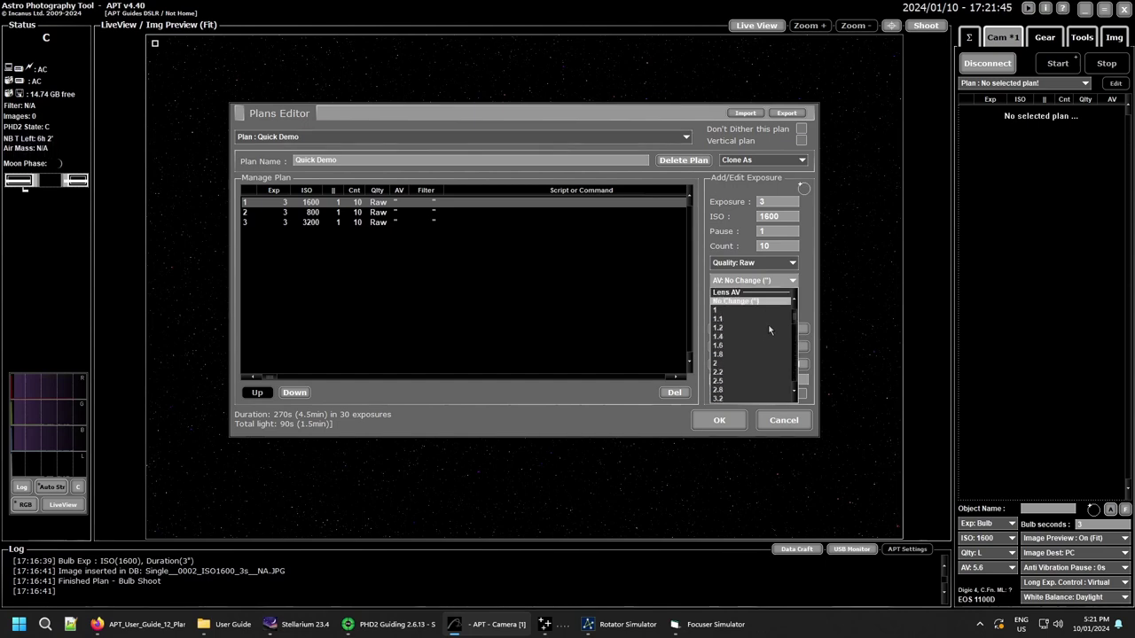
click(1011, 569)
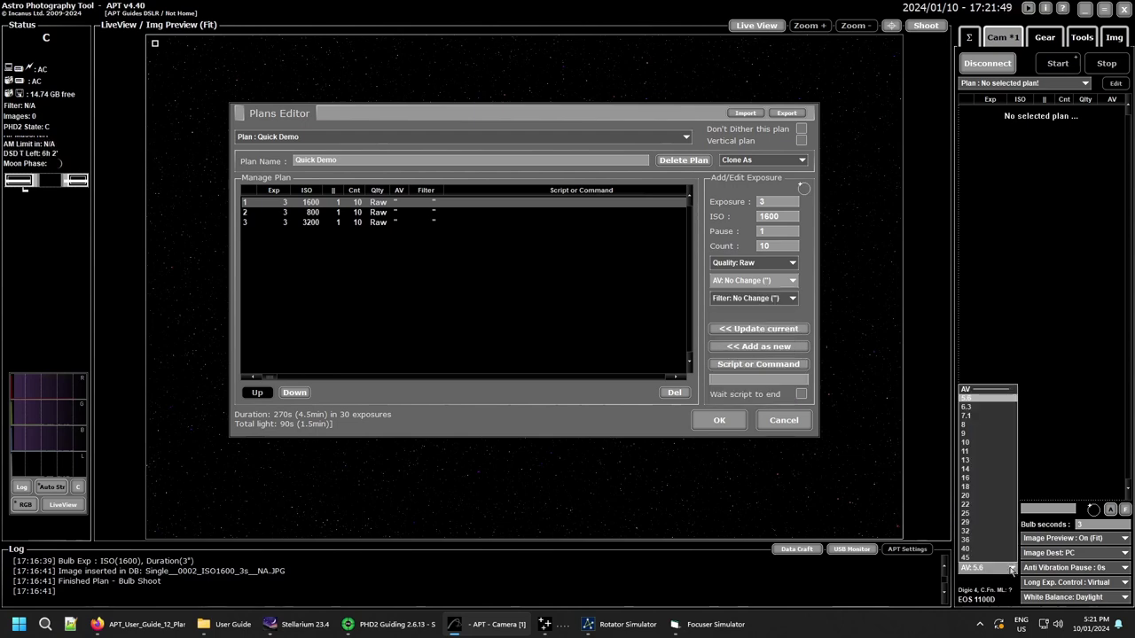
click(1011, 568)
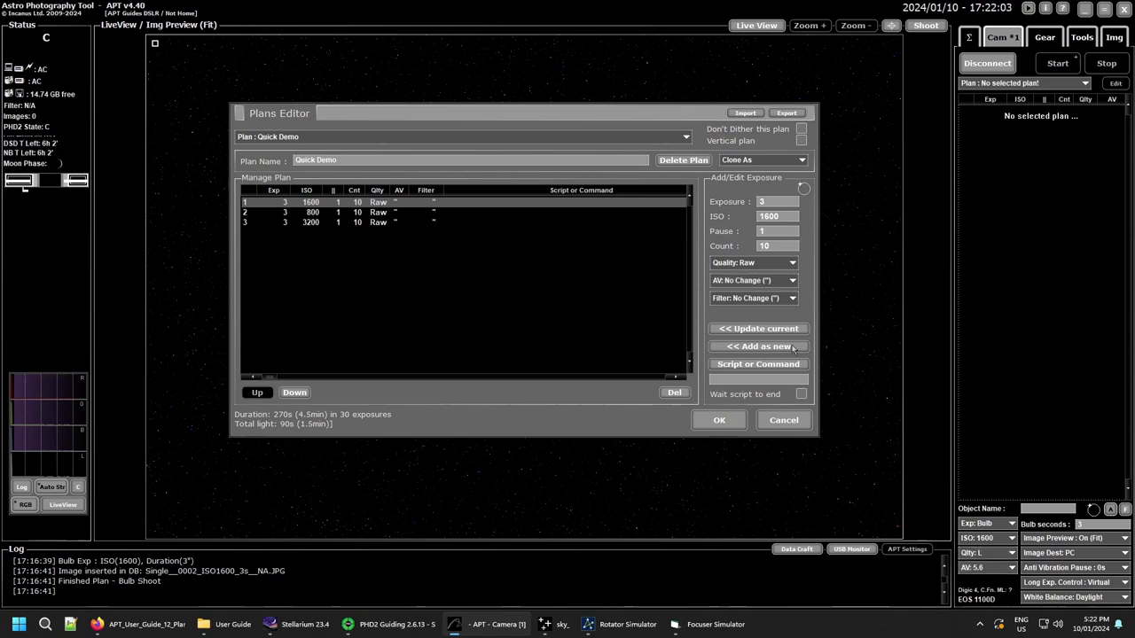
click(791, 281)
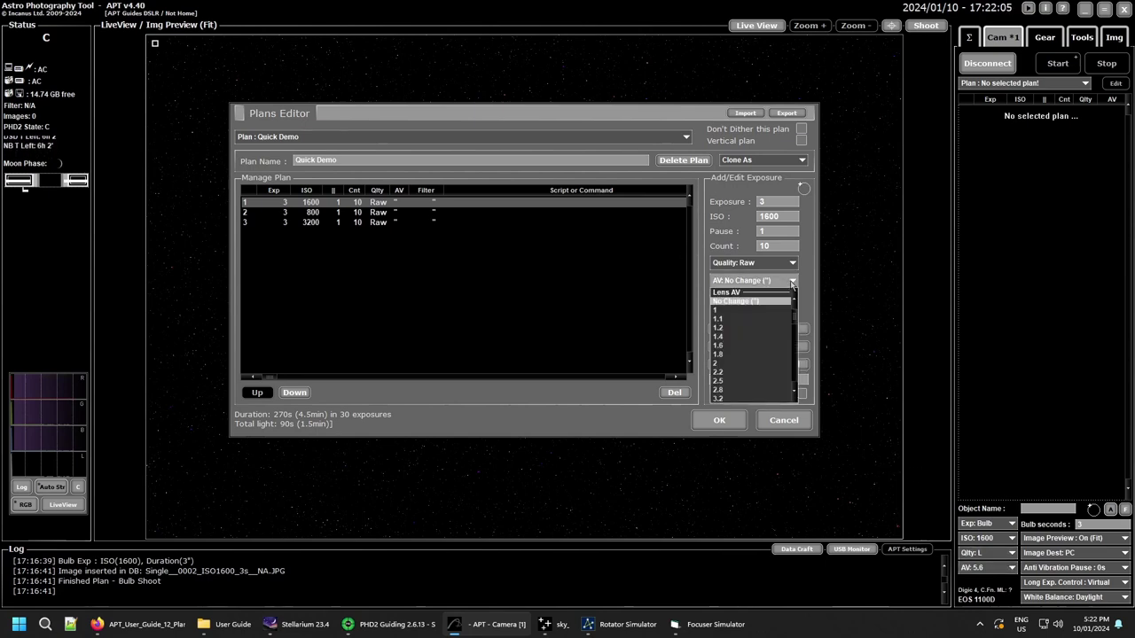
scroll(730, 378, down, 4)
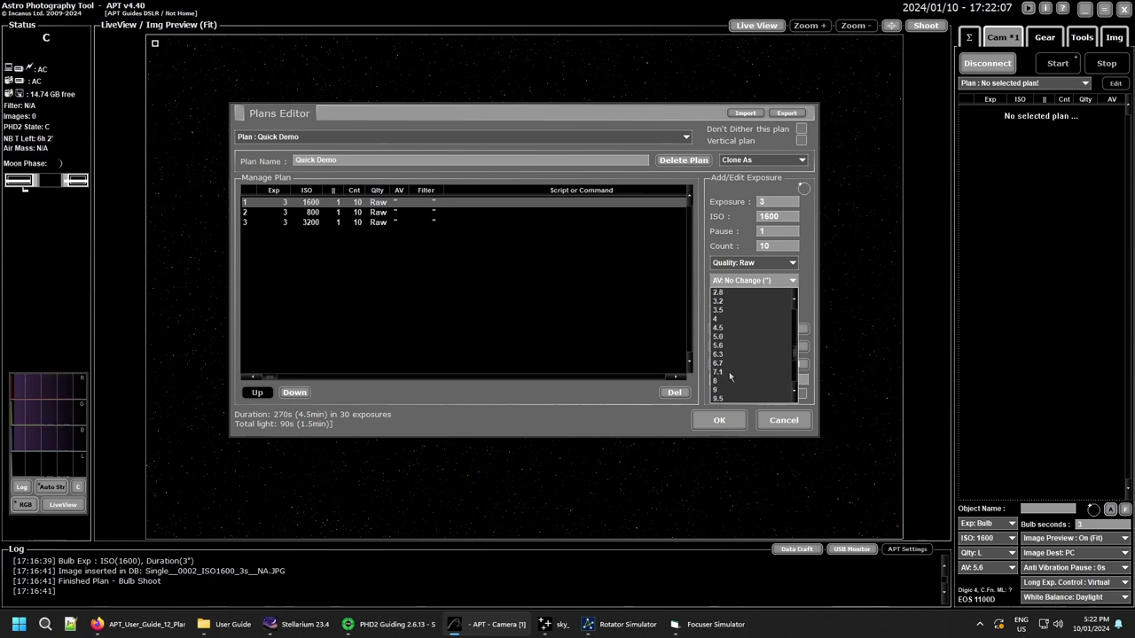
Review the quality and filter options for the first Quick Demo exposure, keeping the filter at No Change
click(793, 264)
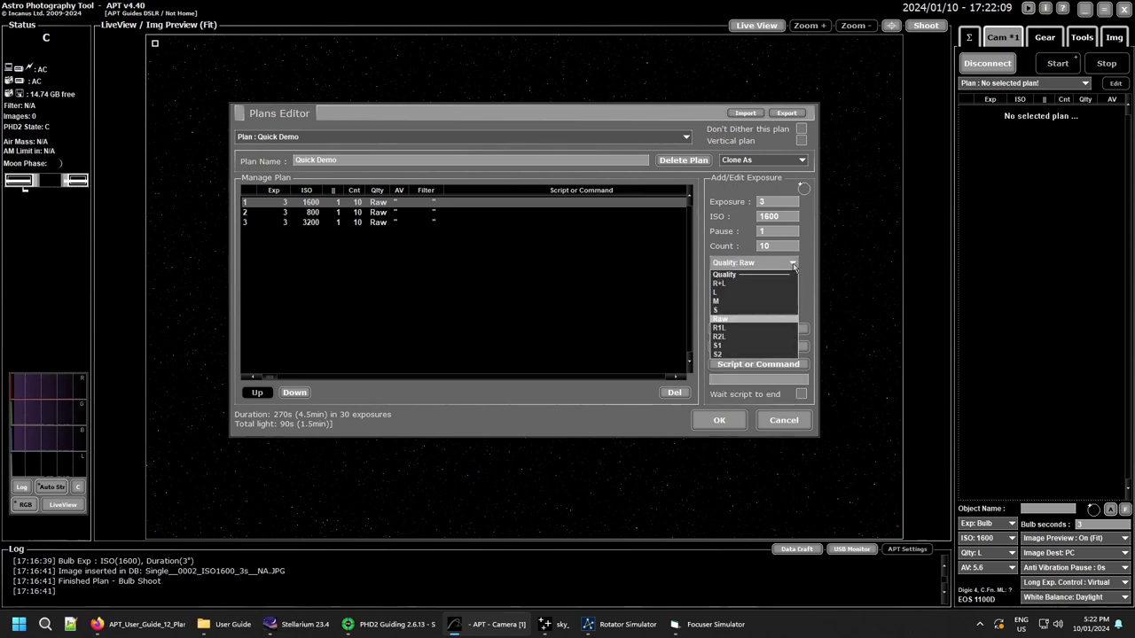
click(787, 268)
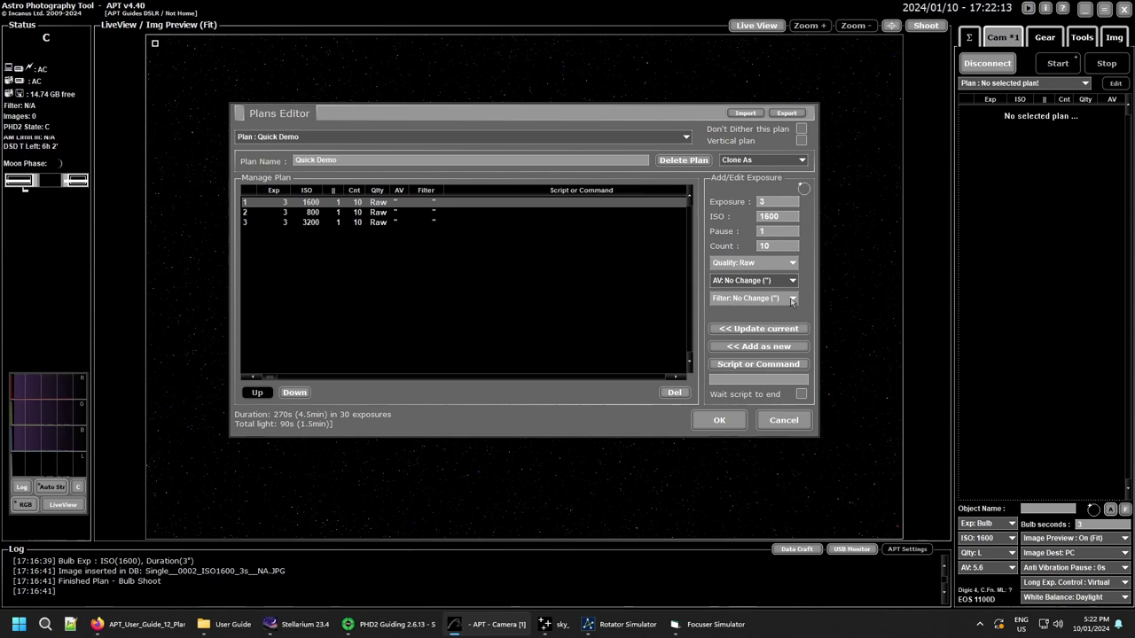
click(792, 300)
scroll(758, 340, up, 1)
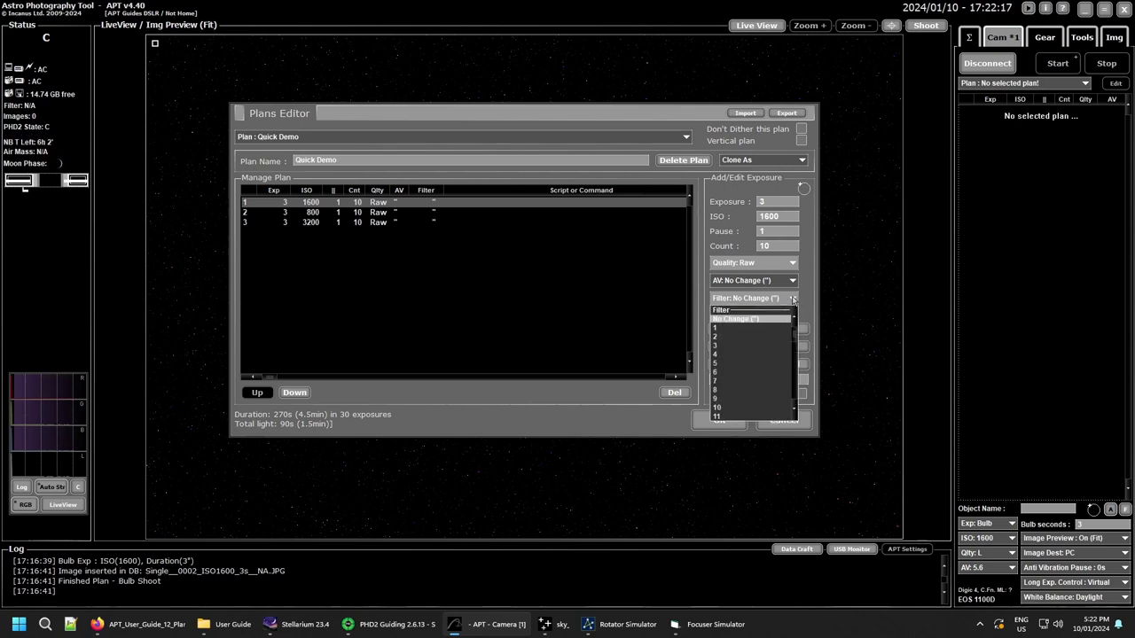
click(742, 325)
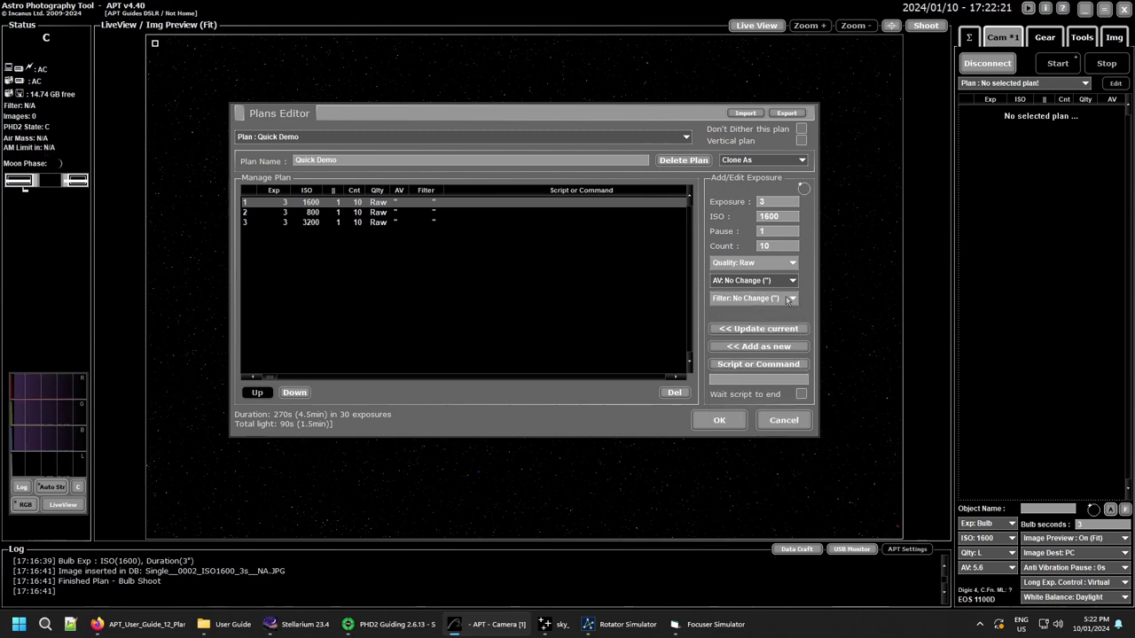